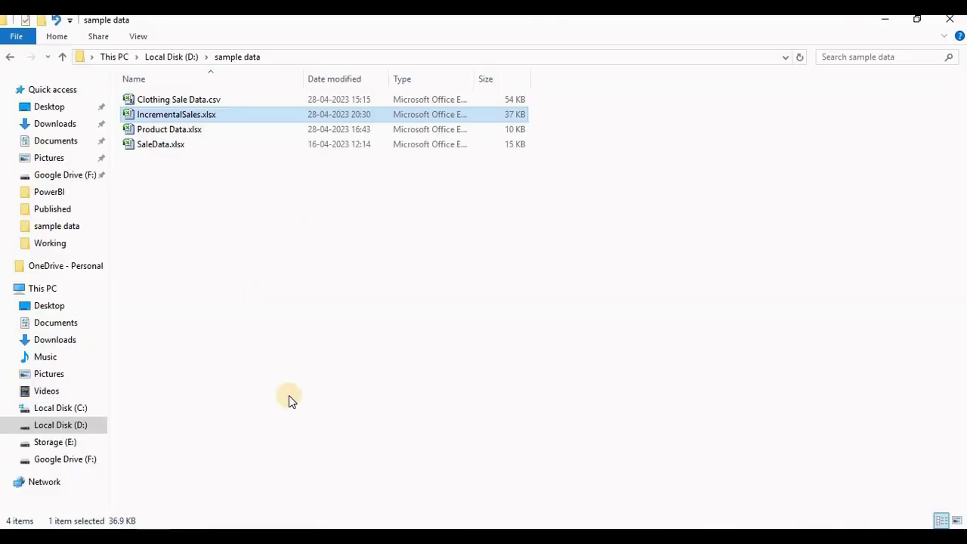
# - Open IncrementalSales.xlsx in Excel, confirm its data ends at row 1001, and close it
pyautogui.click(157, 118)
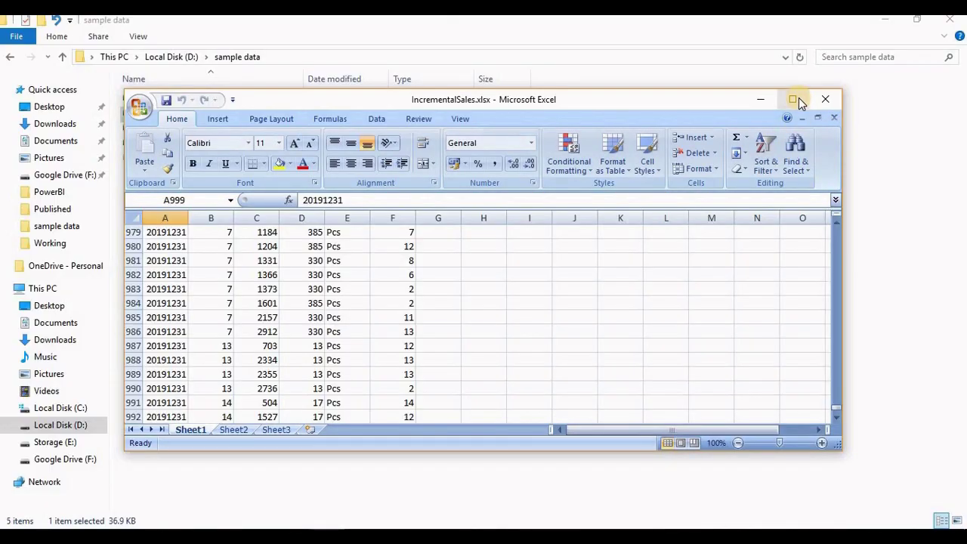
pyautogui.click(793, 98)
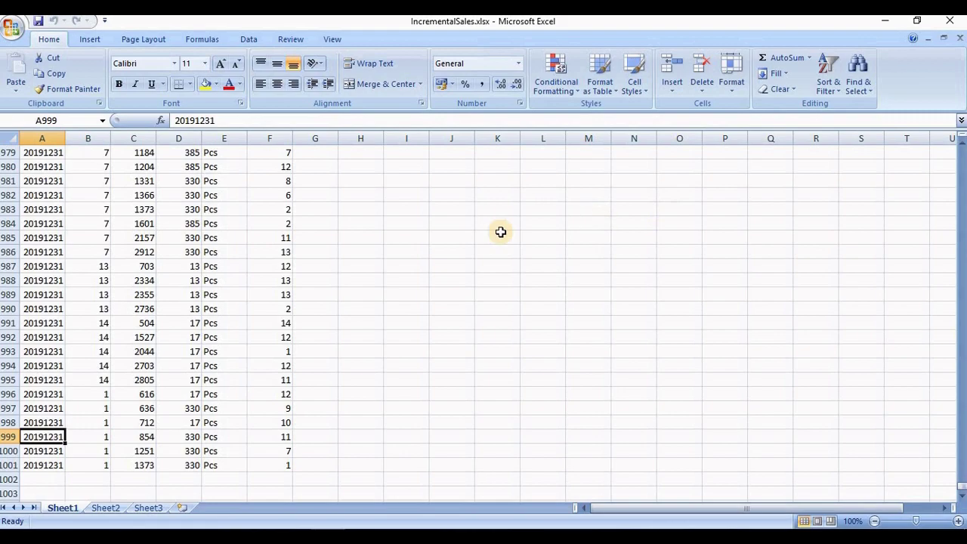
pyautogui.click(956, 29)
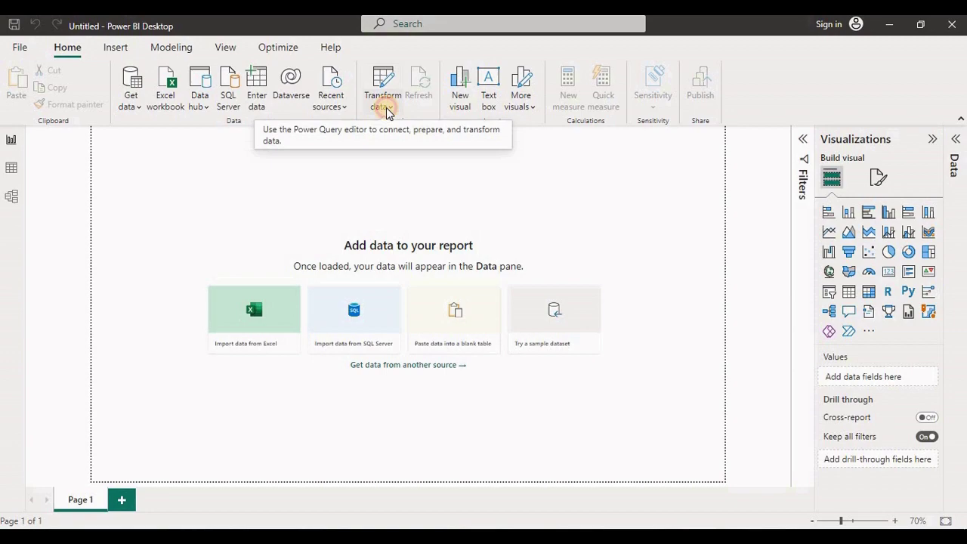
pyautogui.click(382, 106)
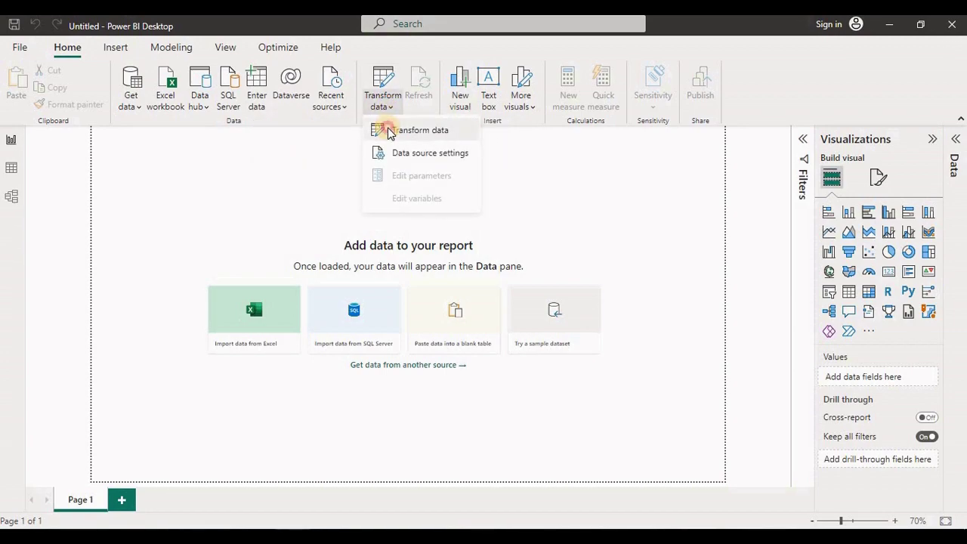
# - Import the FactSales table from the recent MyDatabase SQL Server source into Power Query Editor
pyautogui.click(389, 129)
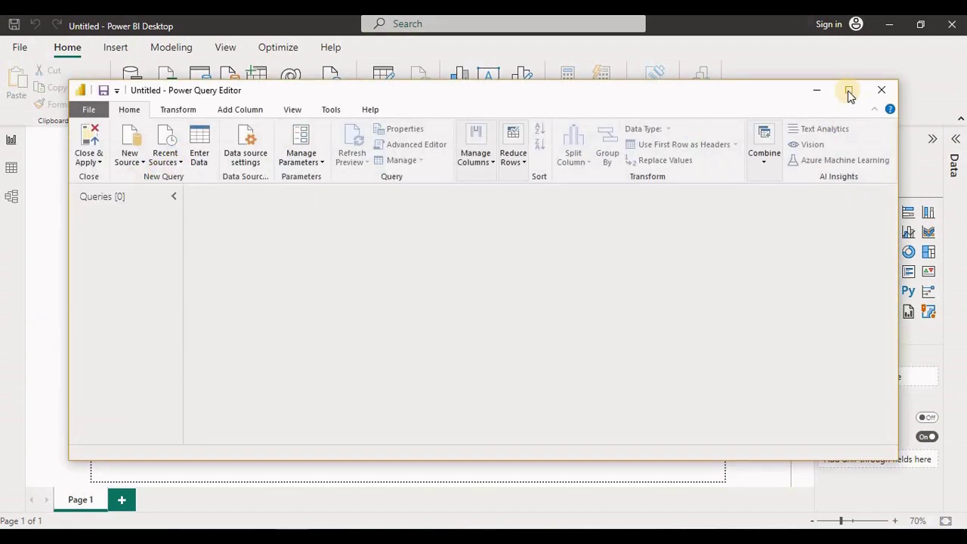
pyautogui.click(848, 90)
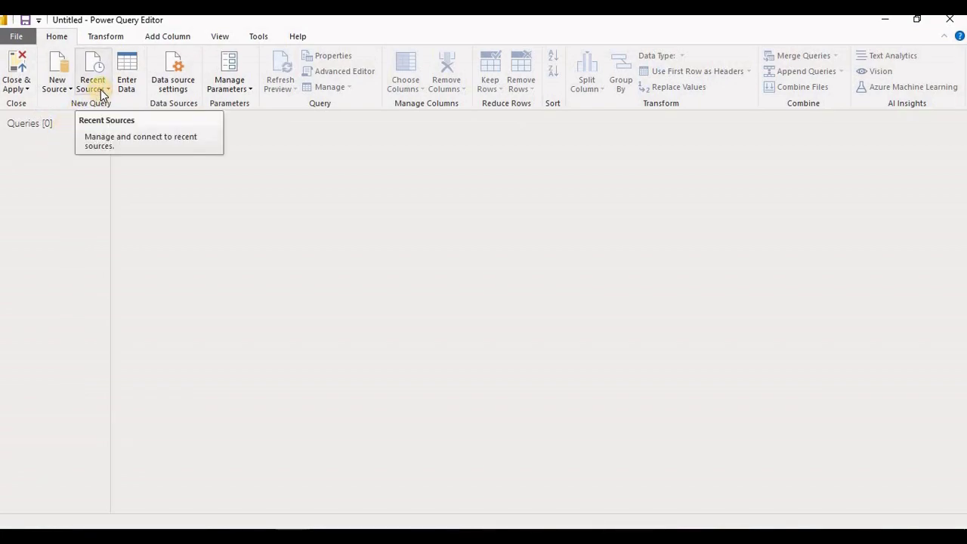
pyautogui.click(101, 89)
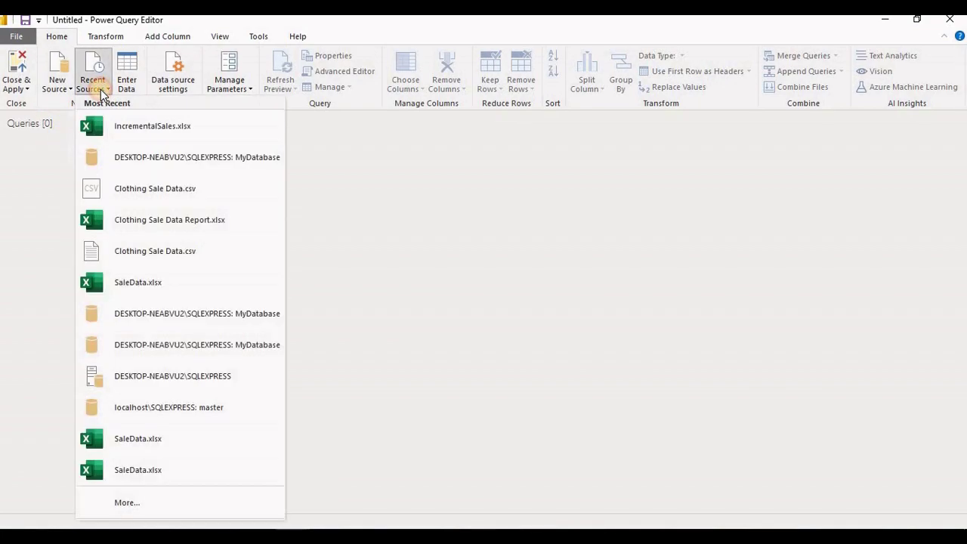
pyautogui.click(132, 163)
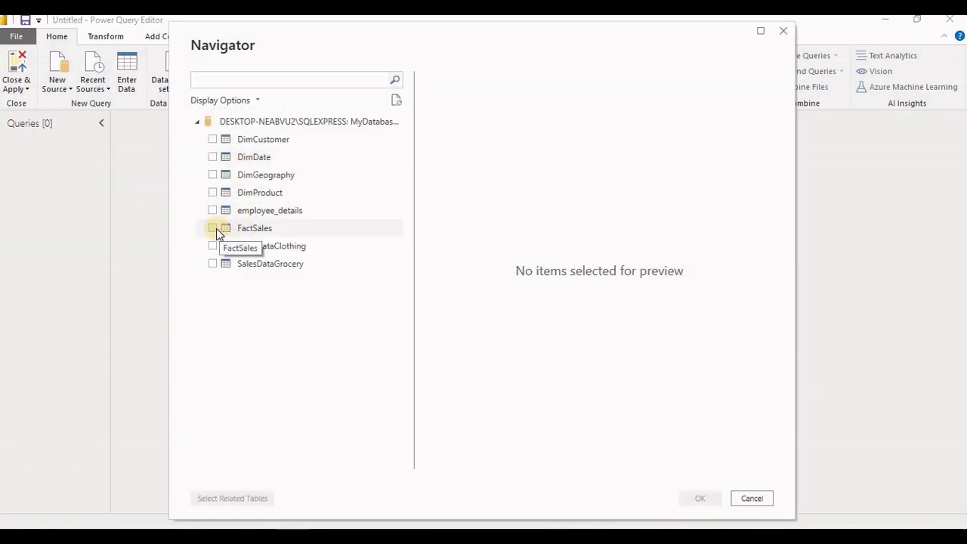
pyautogui.click(215, 228)
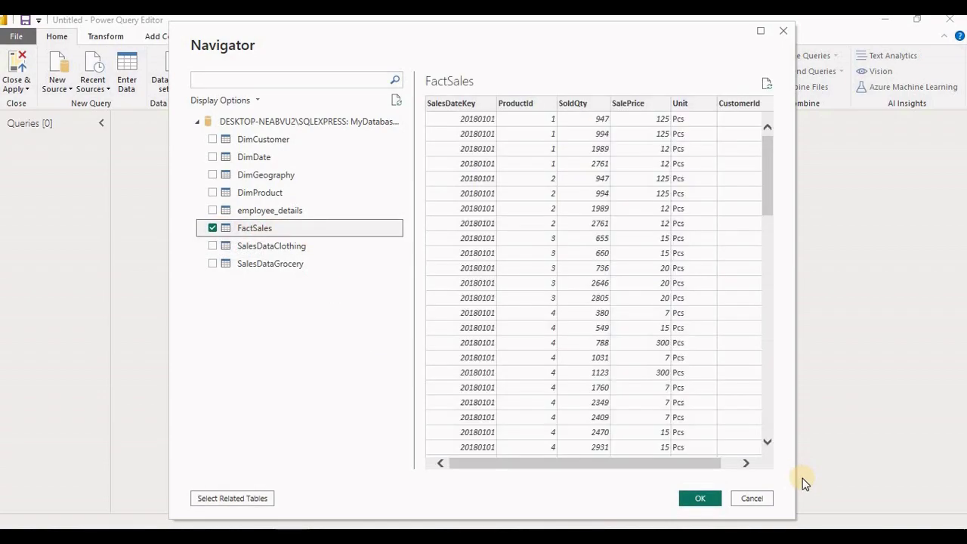
pyautogui.click(691, 498)
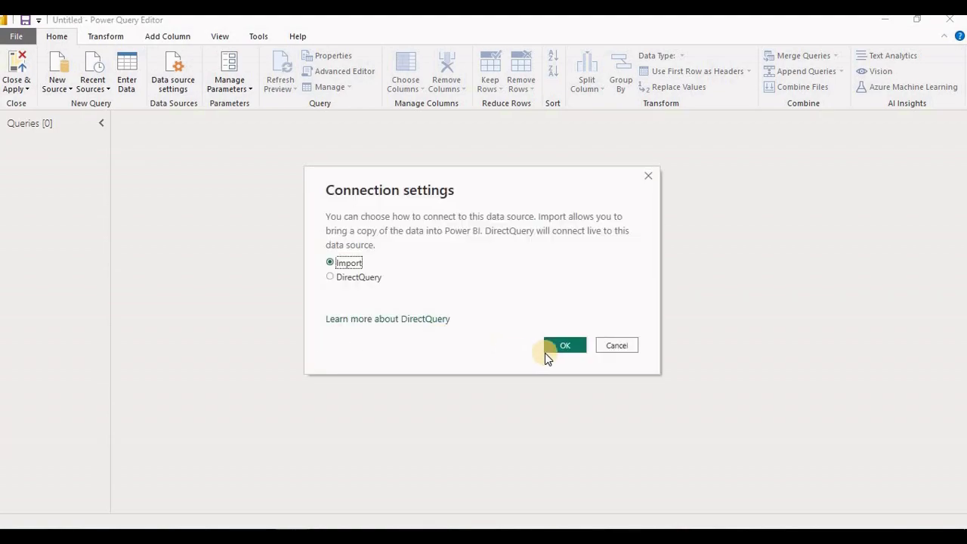
pyautogui.click(546, 350)
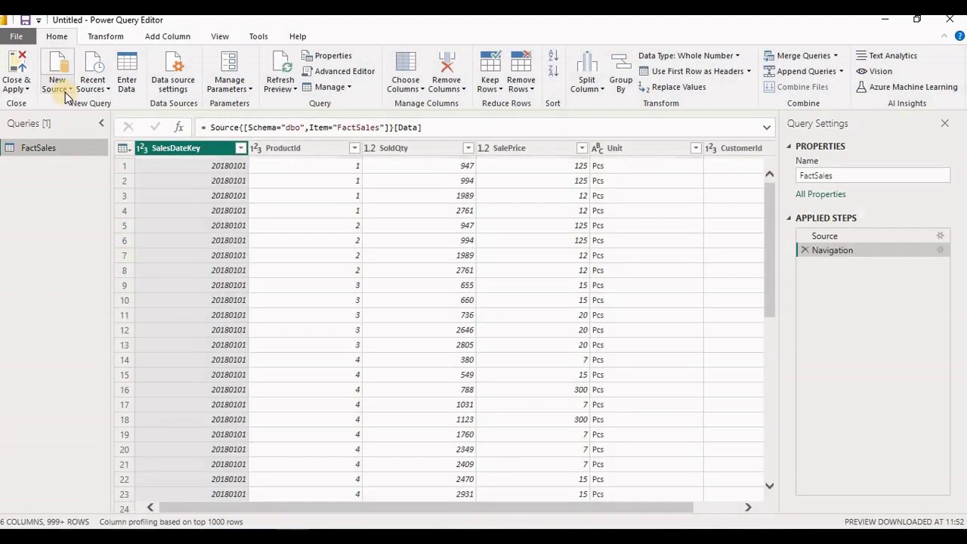
pyautogui.click(64, 89)
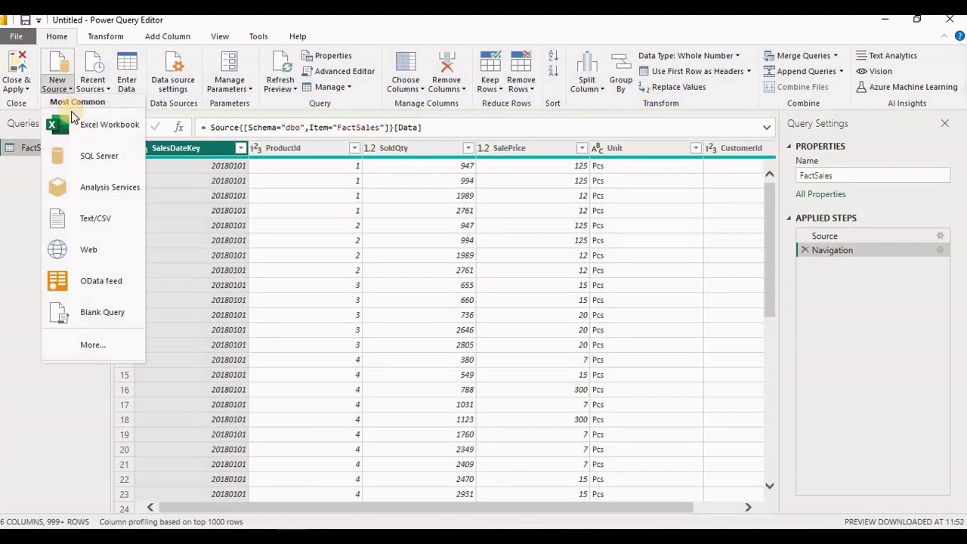
# - Load Sheet1 of IncrementalSales.xlsx as a new query after previewing Sheet1, Sheet2 and Sheet3
pyautogui.click(73, 122)
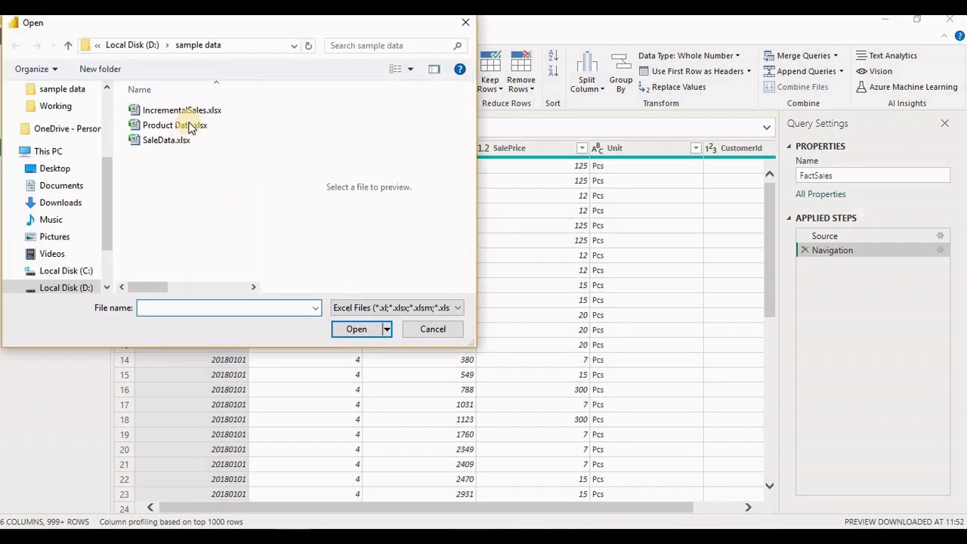
pyautogui.click(199, 113)
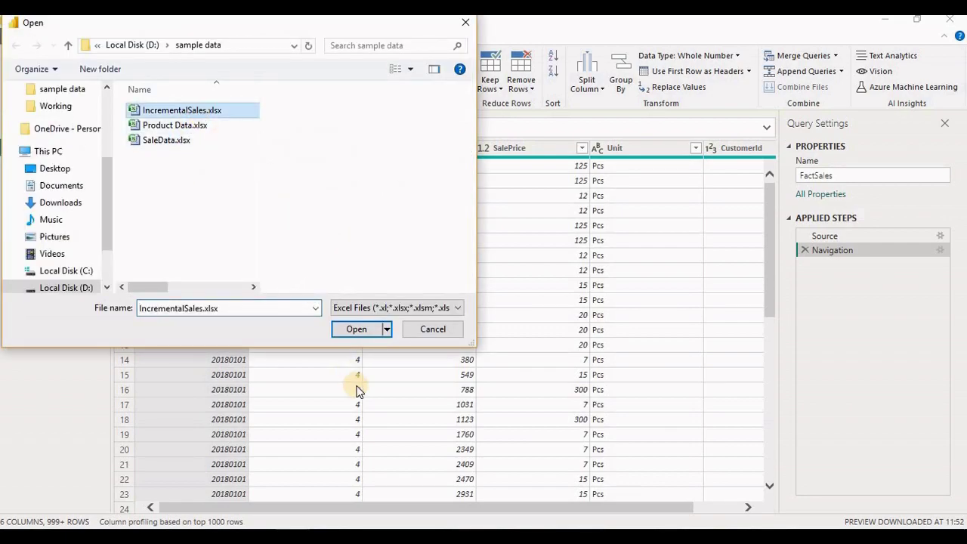
pyautogui.click(358, 333)
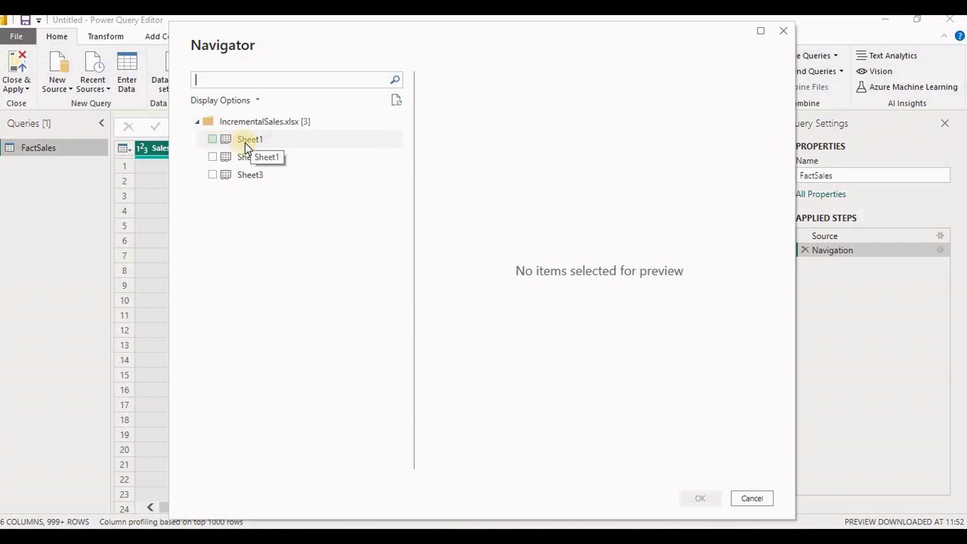
pyautogui.click(245, 143)
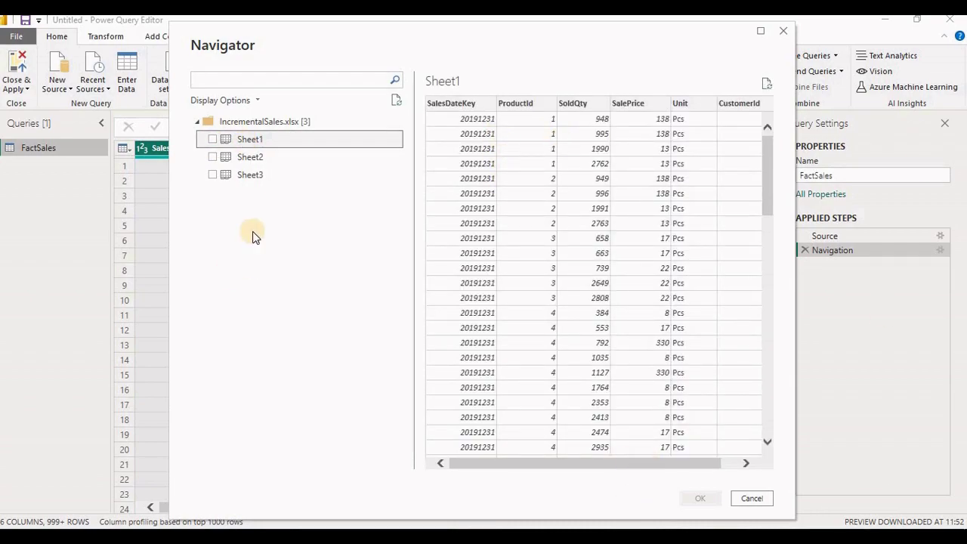
pyautogui.click(249, 158)
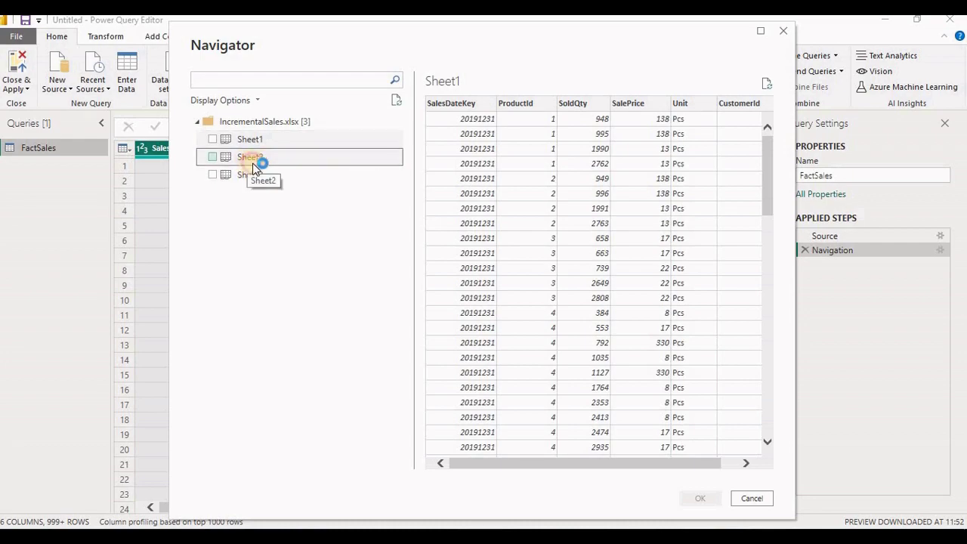
pyautogui.click(255, 173)
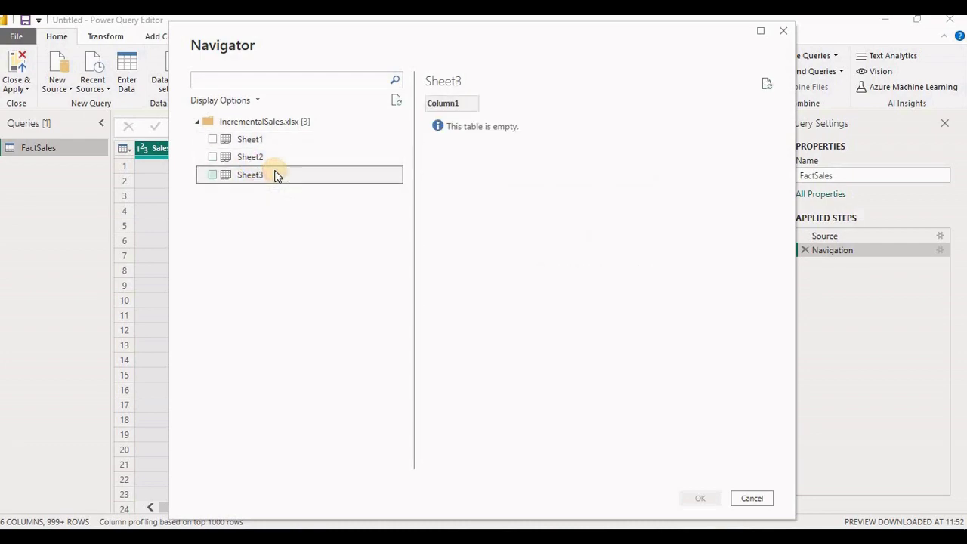
pyautogui.click(212, 139)
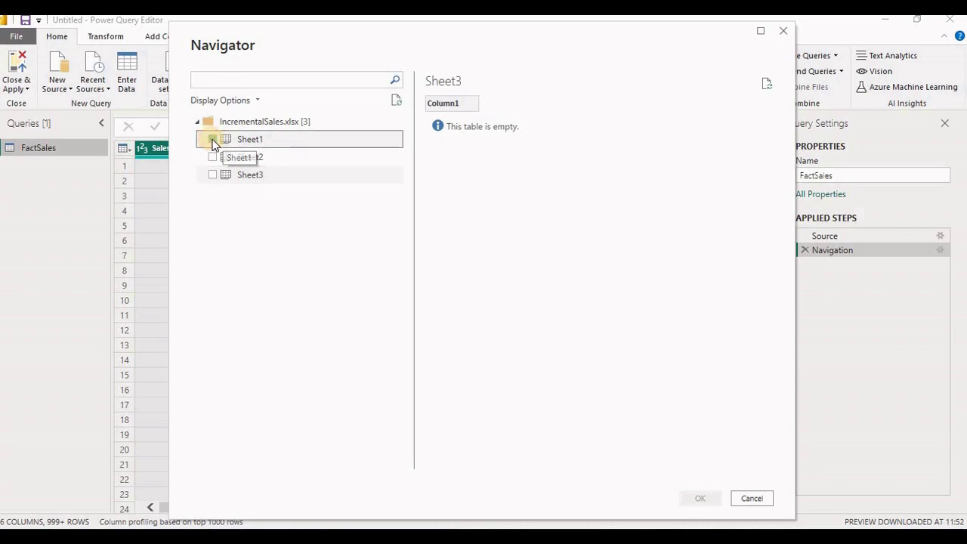
pyautogui.click(699, 498)
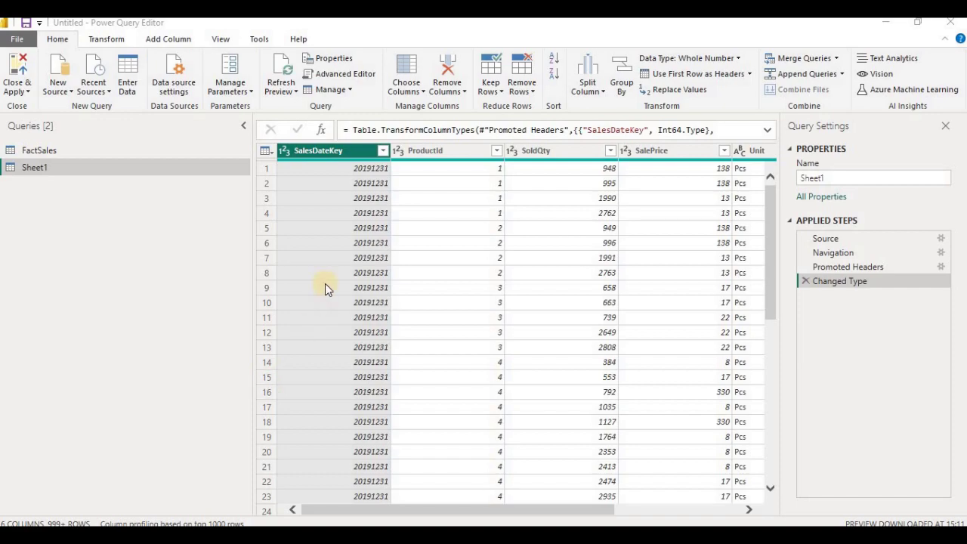
pyautogui.click(34, 151)
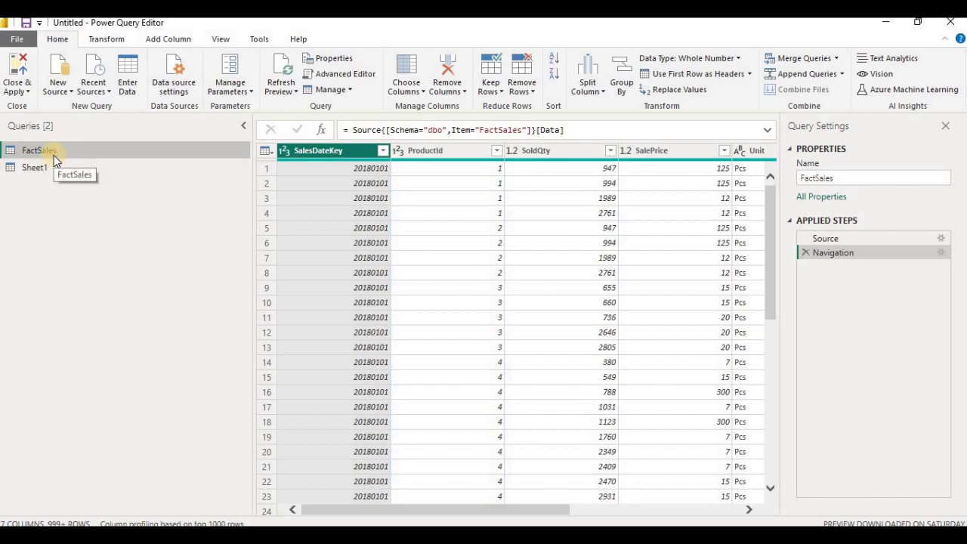
# - Count rows in FactSales (1147) and Sheet1 (1000), deleting each Counted Rows step afterwards
pyautogui.click(106, 39)
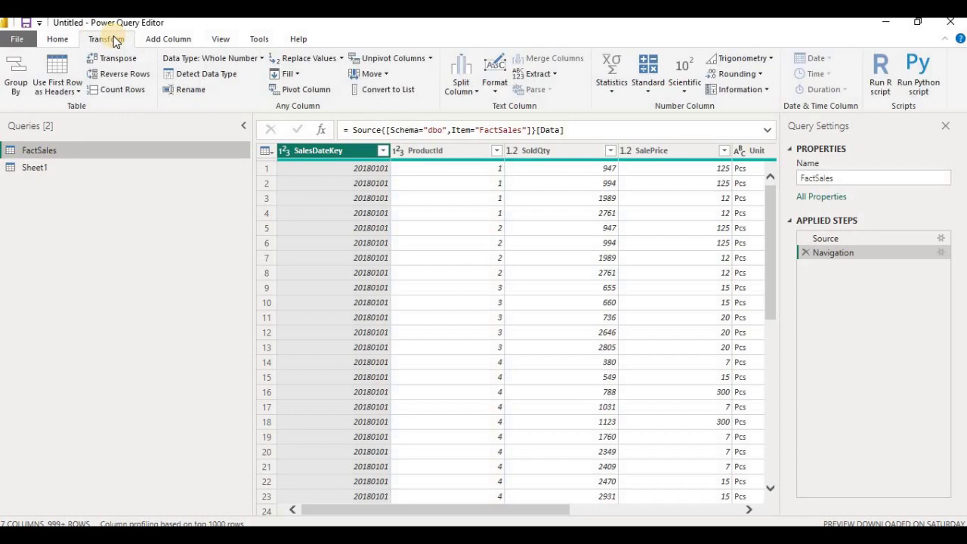
pyautogui.click(115, 93)
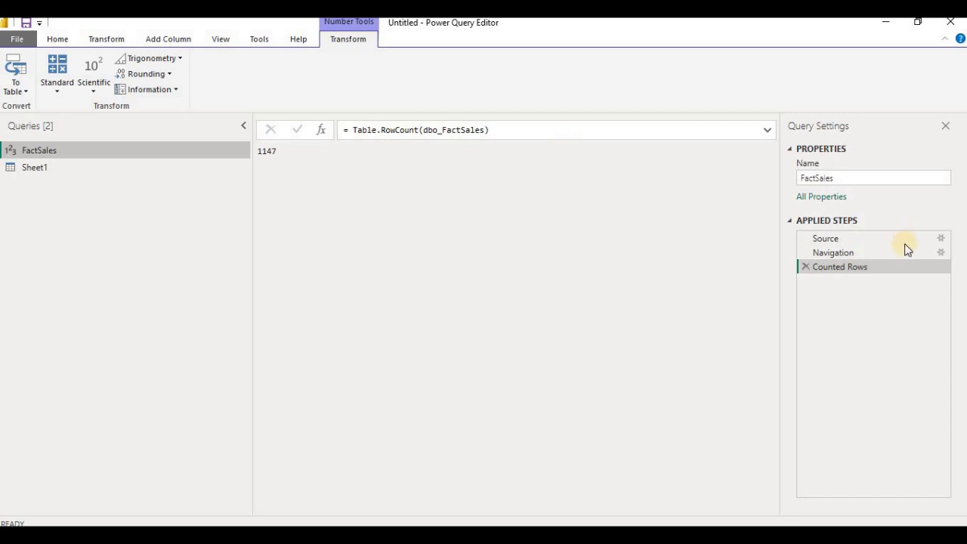
pyautogui.click(806, 267)
pyautogui.click(46, 173)
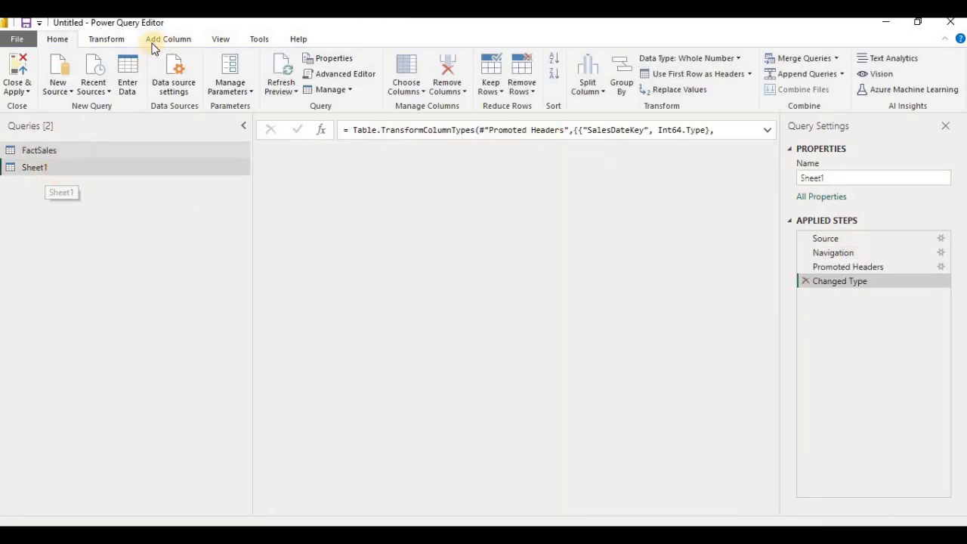
pyautogui.click(117, 39)
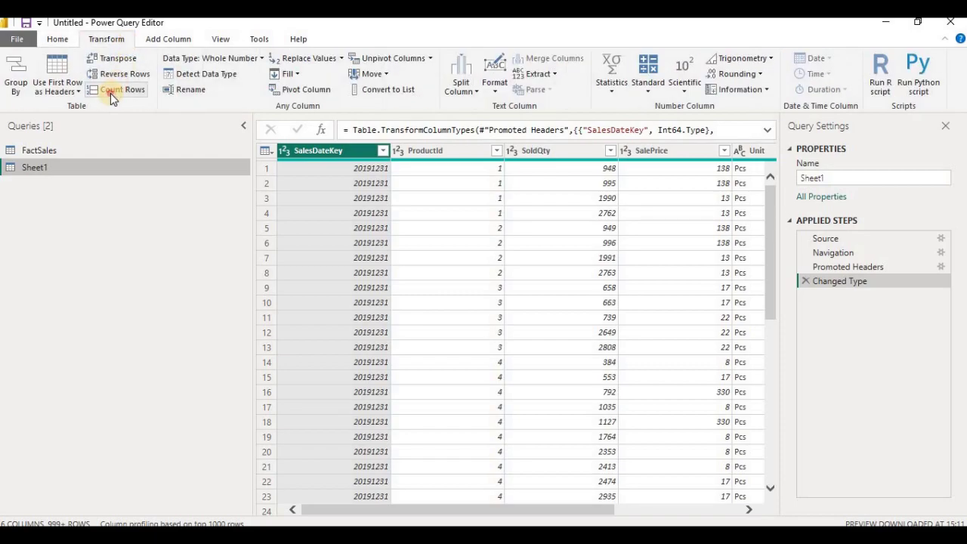
pyautogui.click(112, 90)
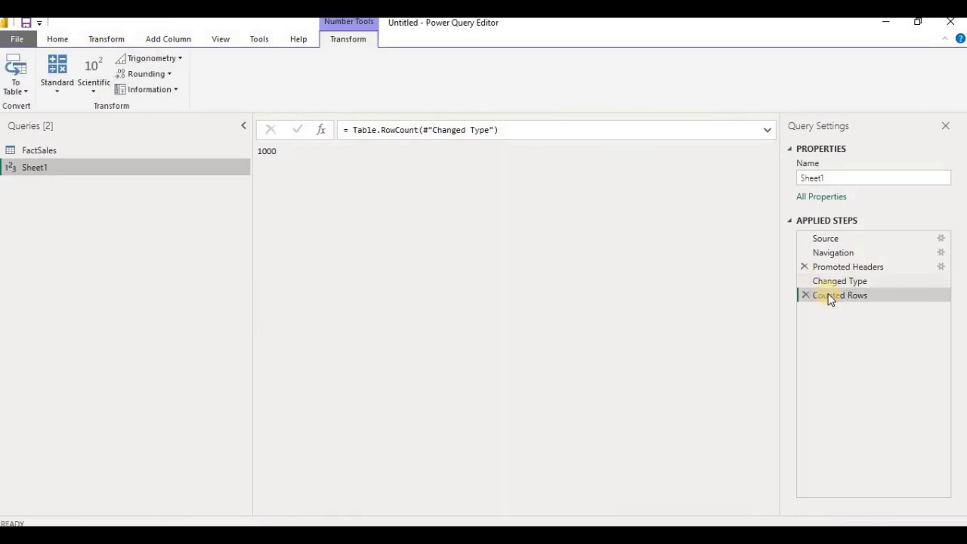
pyautogui.click(805, 296)
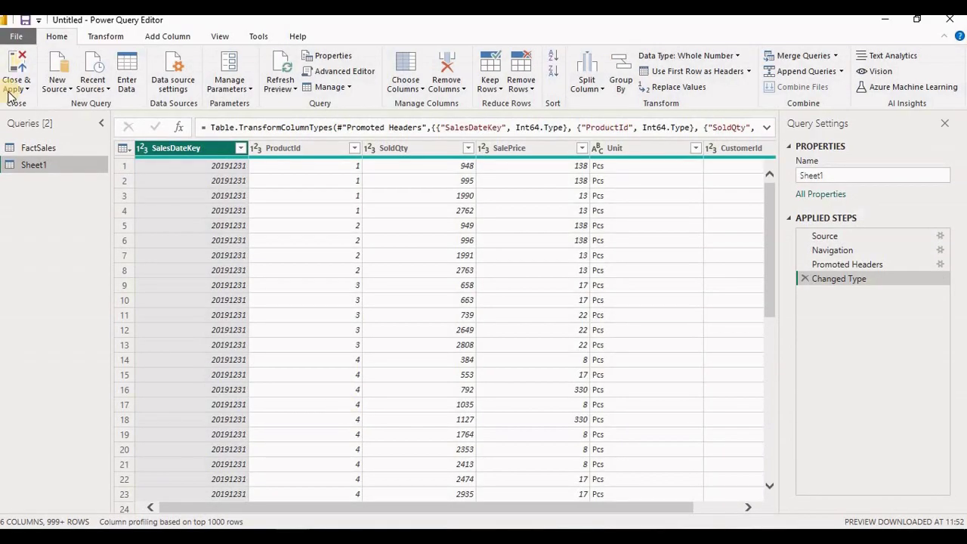
# - Close & Apply the queries and view the loaded FactSales table, showing 1,147 rows
pyautogui.click(28, 90)
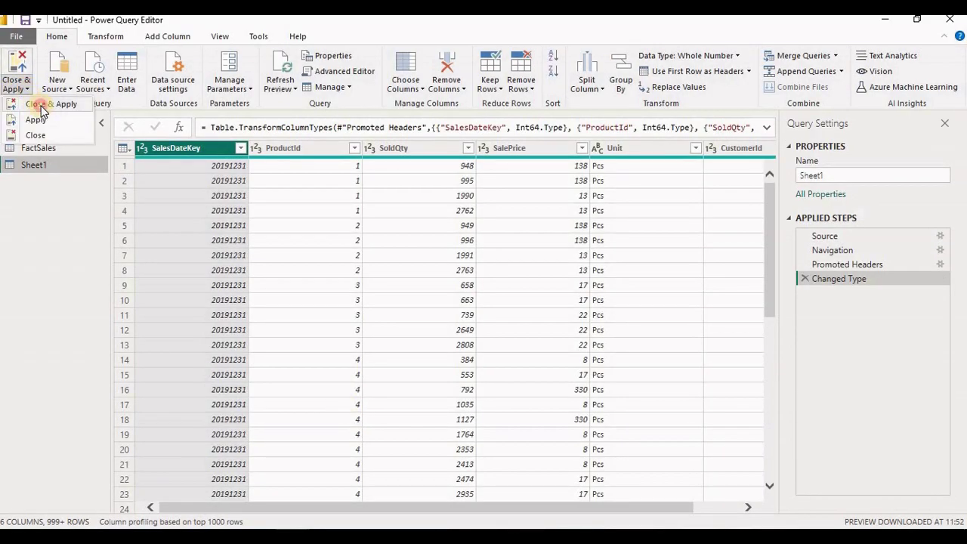
pyautogui.click(36, 135)
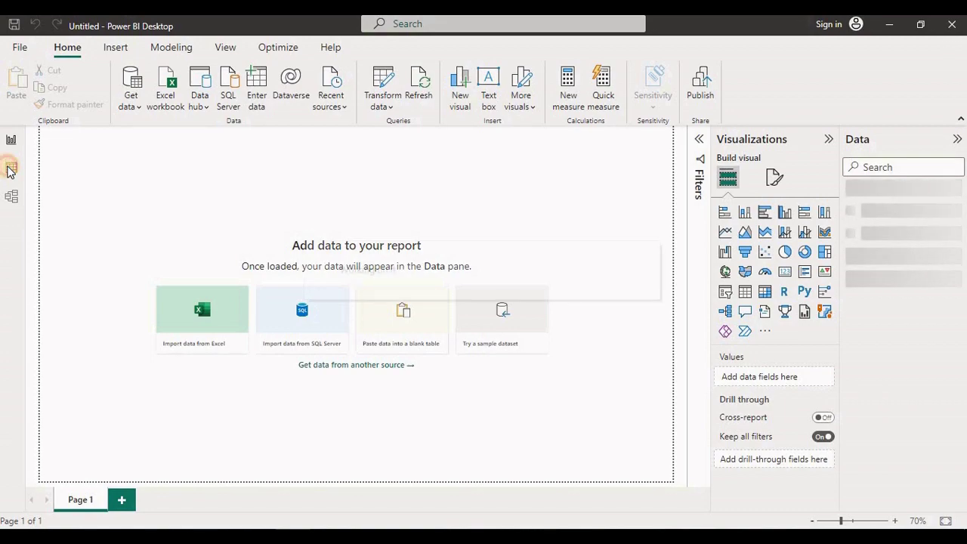
pyautogui.click(12, 170)
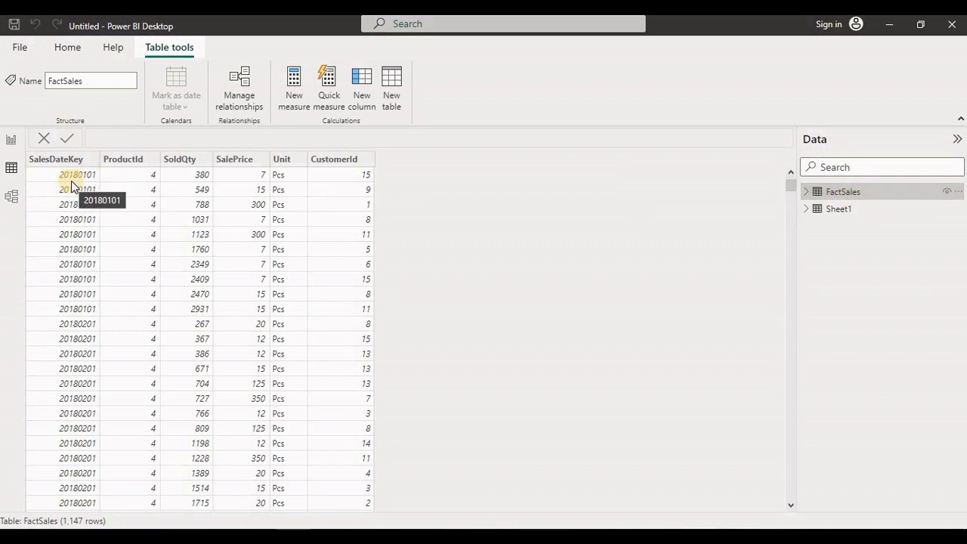
pyautogui.scroll(-15, 68, 425)
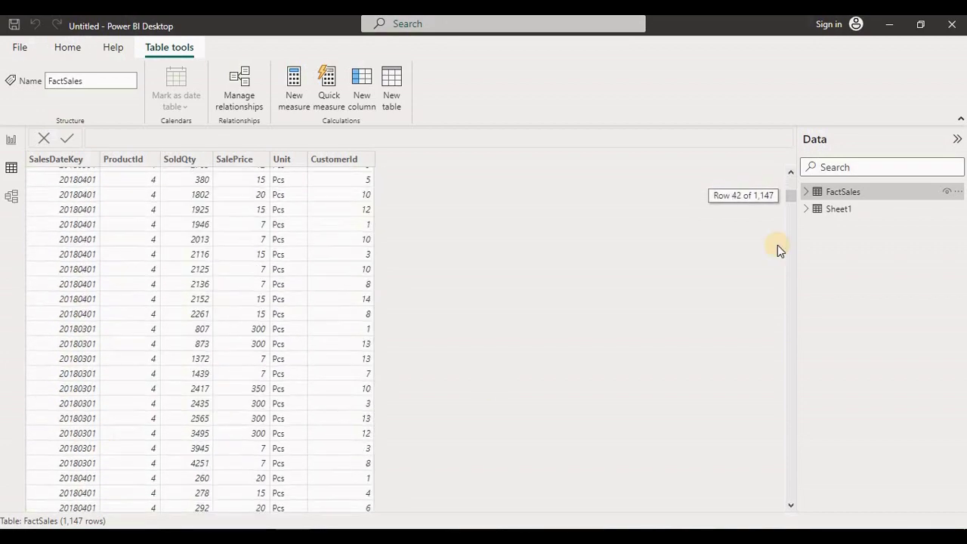
pyautogui.moveTo(785, 203); pyautogui.dragTo(791, 488)
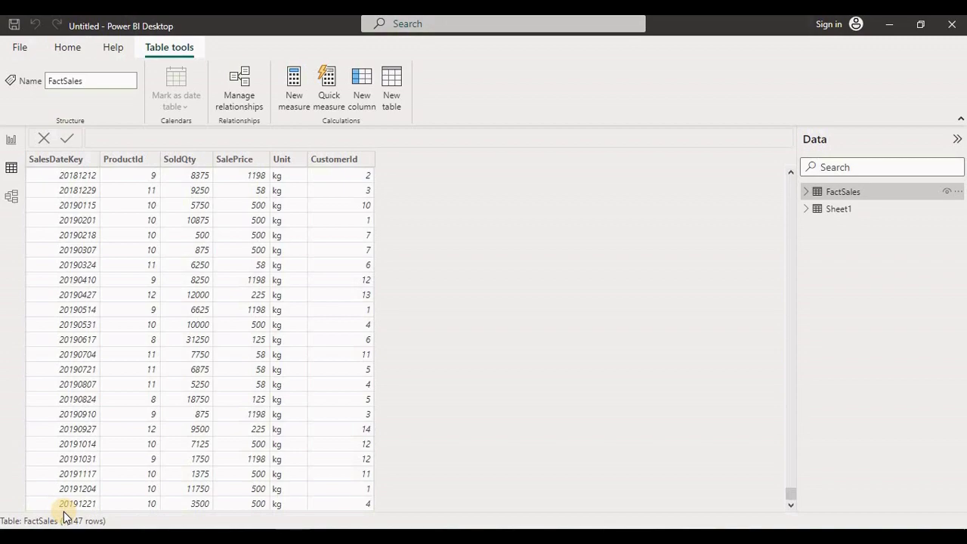
# - Select Sheet1 in the Data pane to confirm it holds 1,000 rows
pyautogui.click(848, 213)
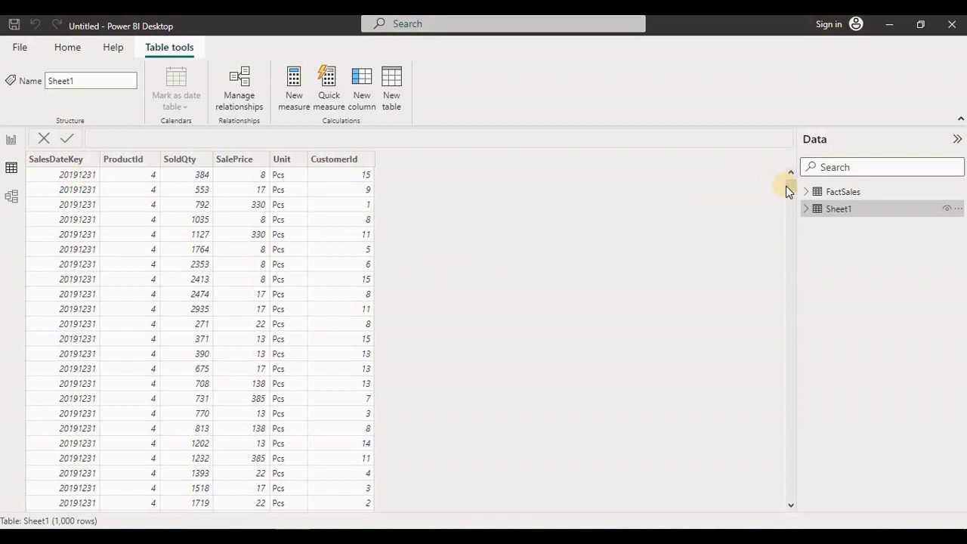
pyautogui.click(799, 239)
pyautogui.moveTo(800, 239); pyautogui.dragTo(395, 340)
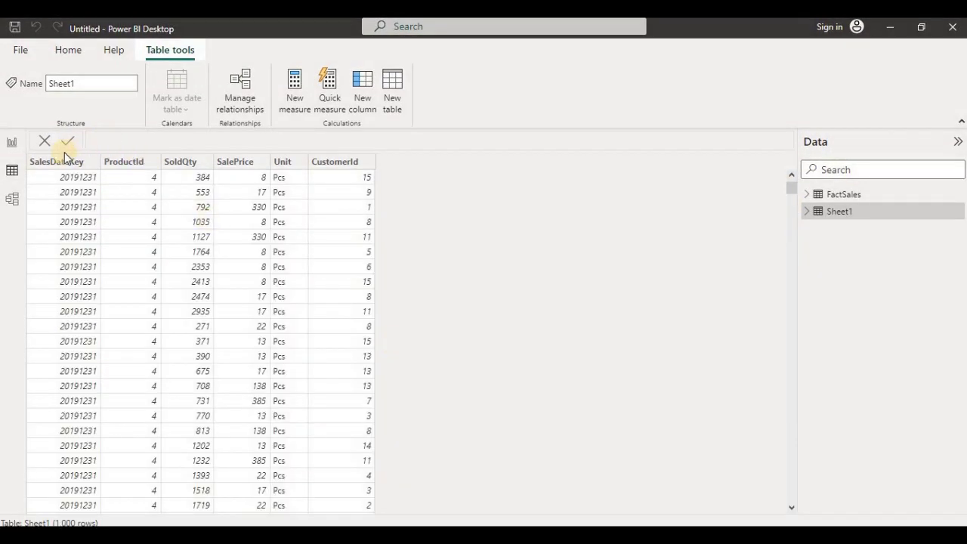
pyautogui.click(11, 151)
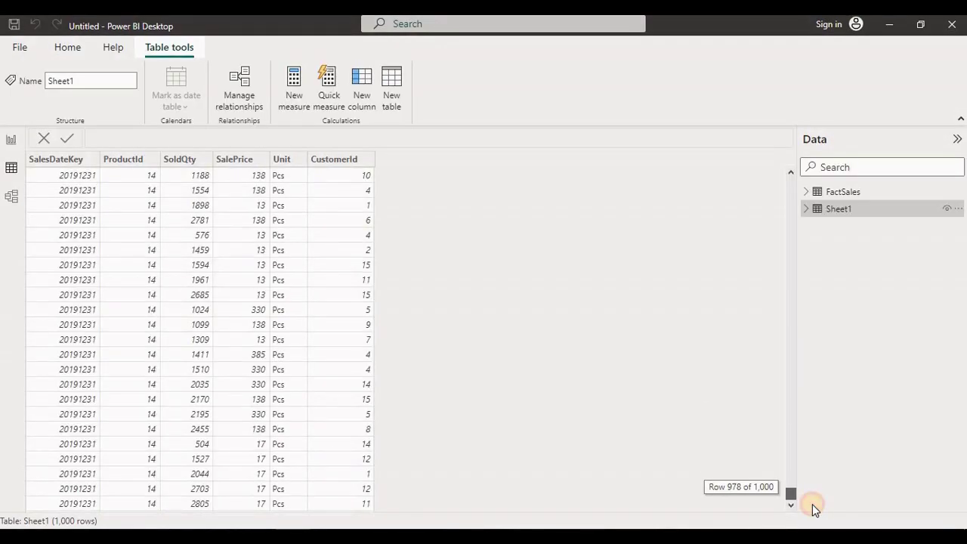
pyautogui.moveTo(813, 504); pyautogui.dragTo(827, 149)
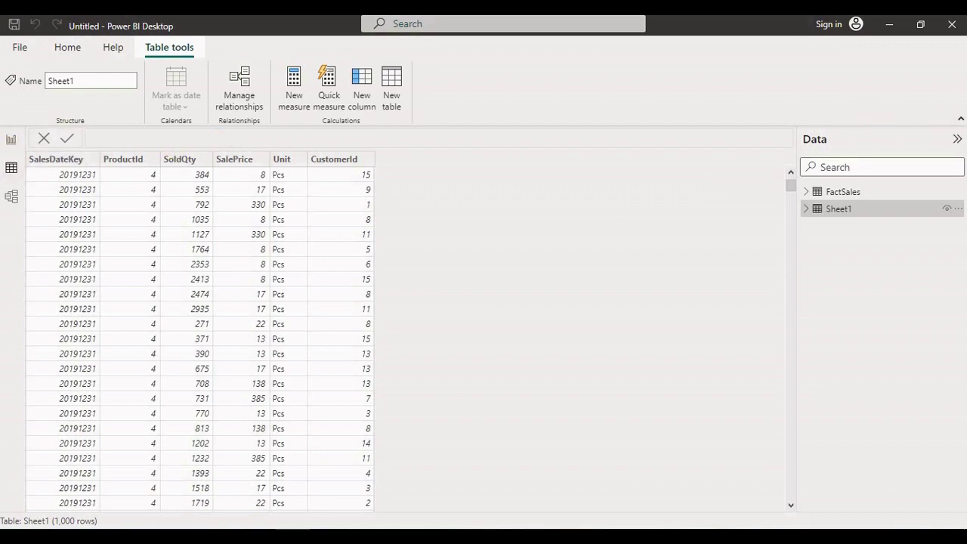
pyautogui.click(65, 46)
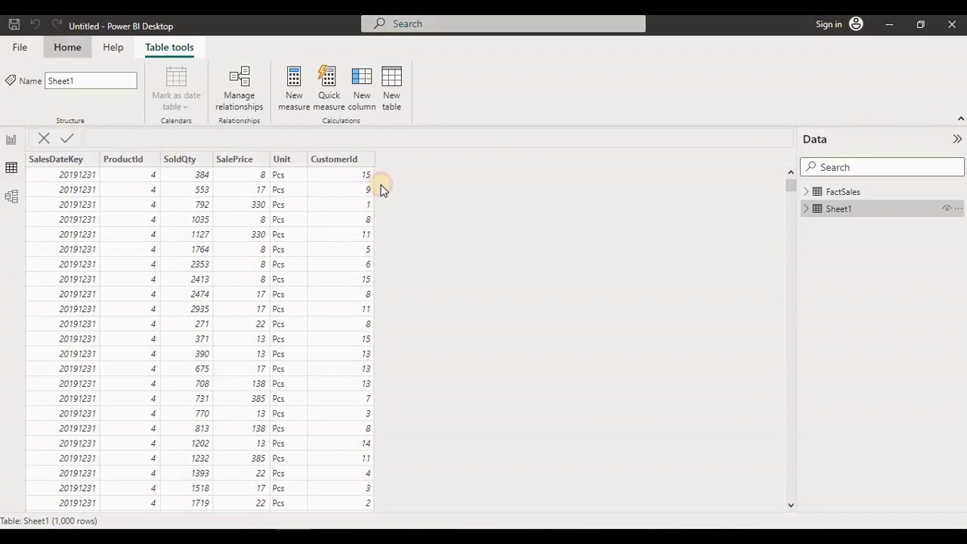
# - Reopen Power Query Editor and rename the Sheet1 query to IncrementalSales
pyautogui.click(355, 110)
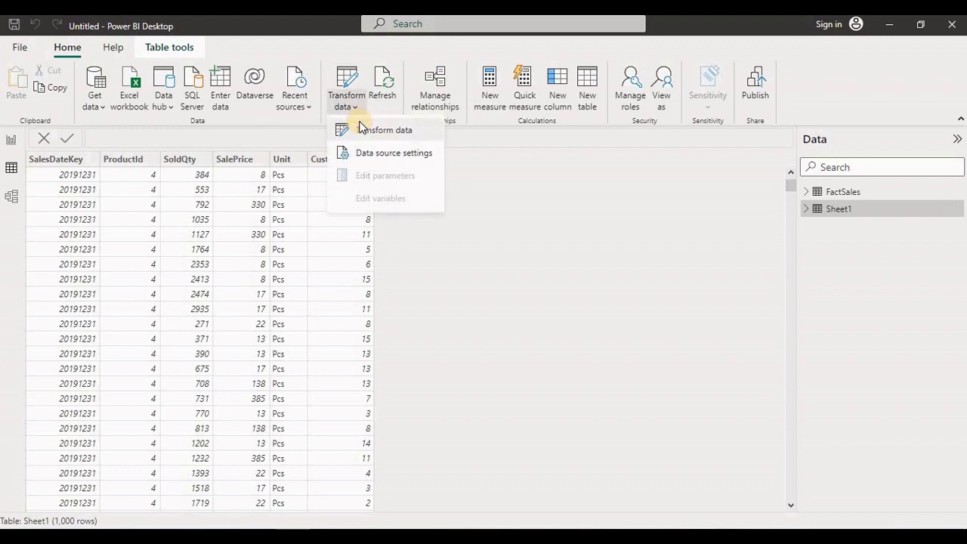
pyautogui.click(360, 131)
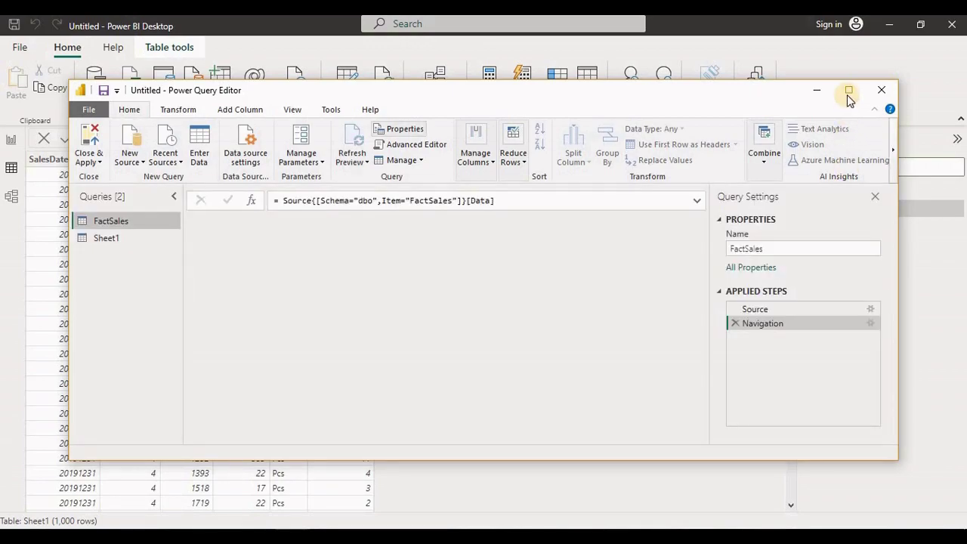
pyautogui.click(848, 90)
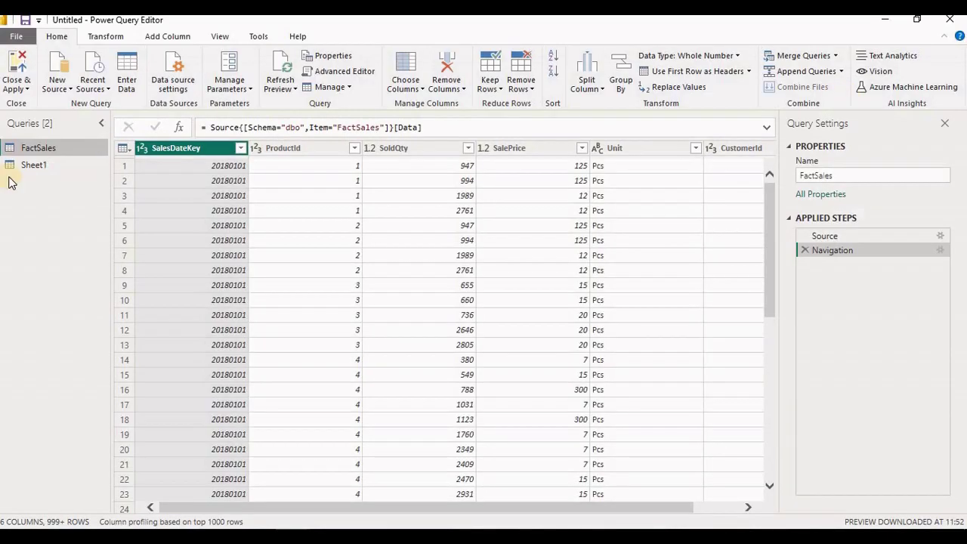
pyautogui.click(29, 165)
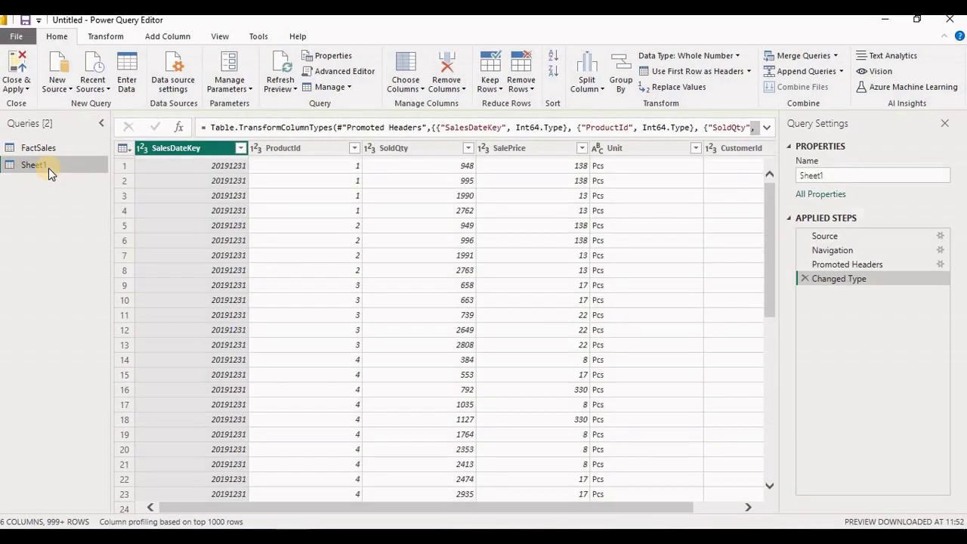
pyautogui.doubleClick(821, 180)
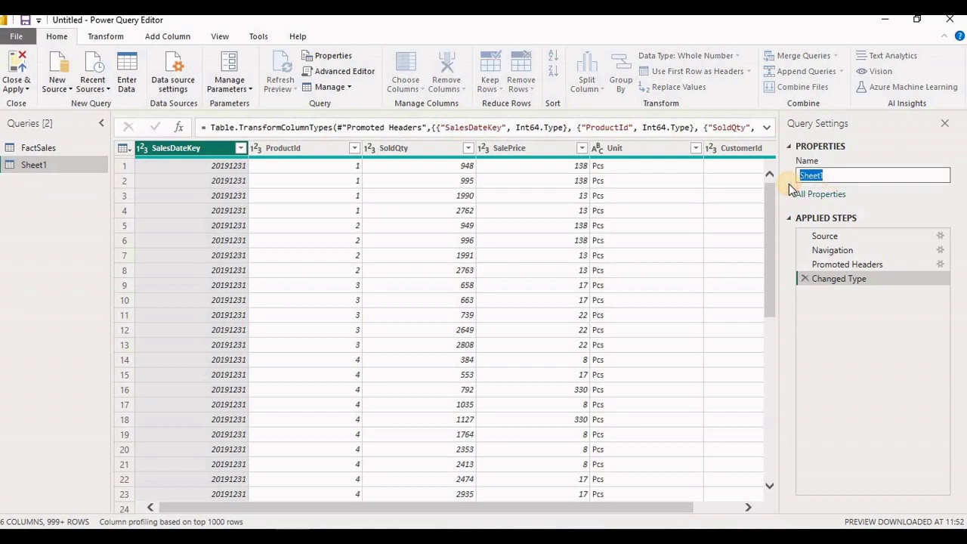
pyautogui.press('BackSpace')
pyautogui.click(864, 344)
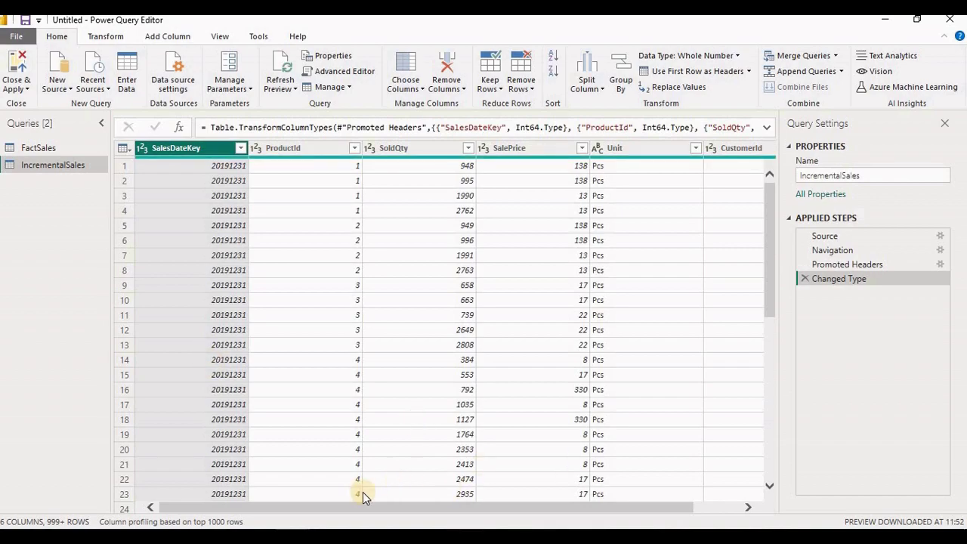
pyautogui.moveTo(302, 508); pyautogui.dragTo(205, 520)
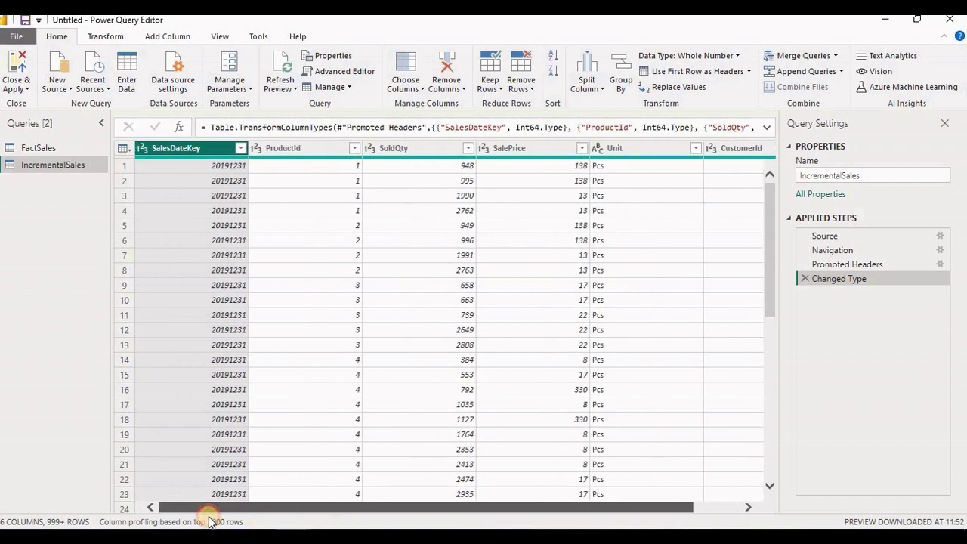
# - Select the FactSales query and list the Append Queries options
pyautogui.click(25, 150)
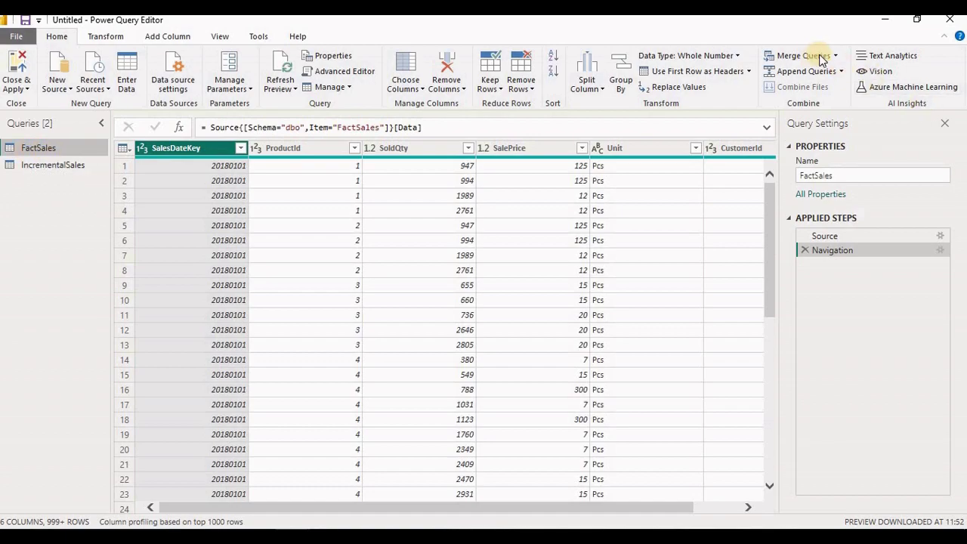
pyautogui.click(844, 71)
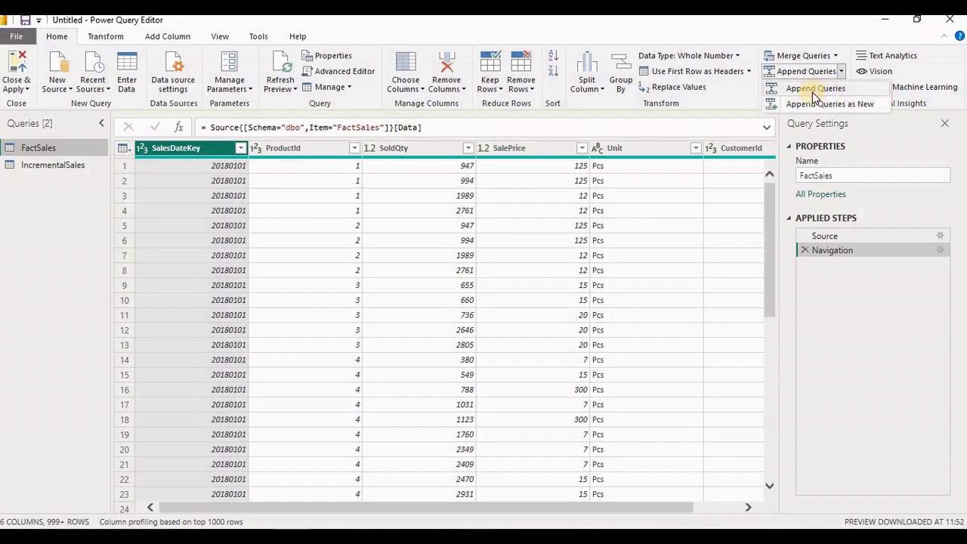
# - Append IncrementalSales onto FactSales using the Two tables option
pyautogui.click(813, 94)
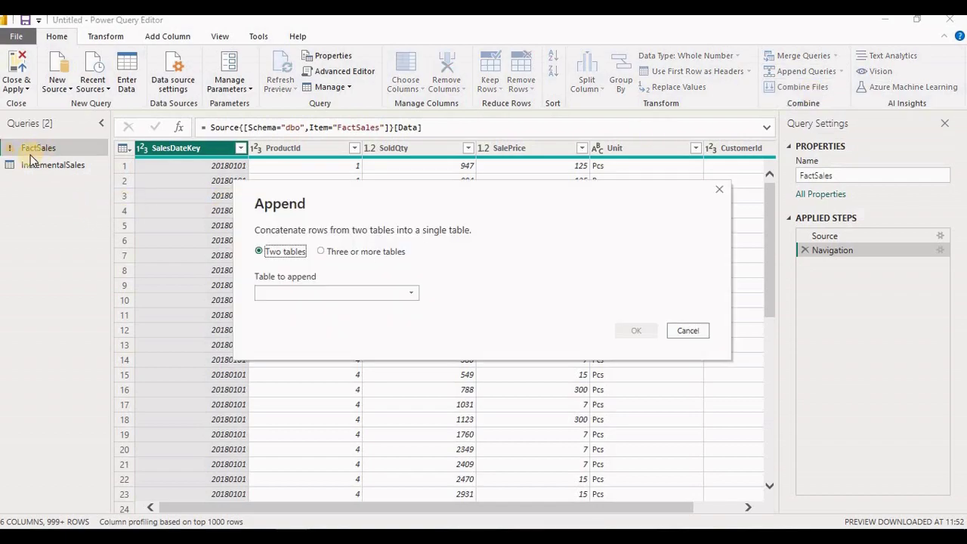
pyautogui.click(326, 295)
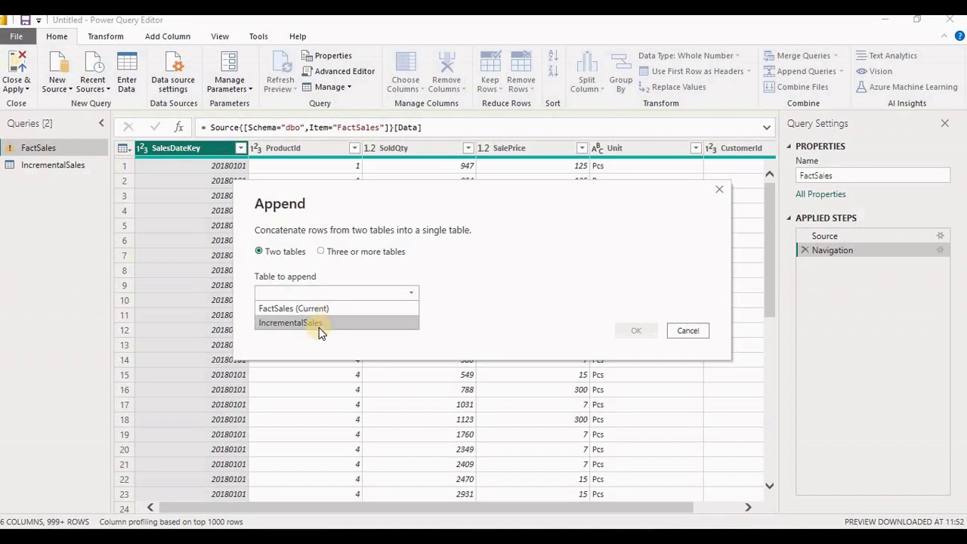
pyautogui.click(319, 324)
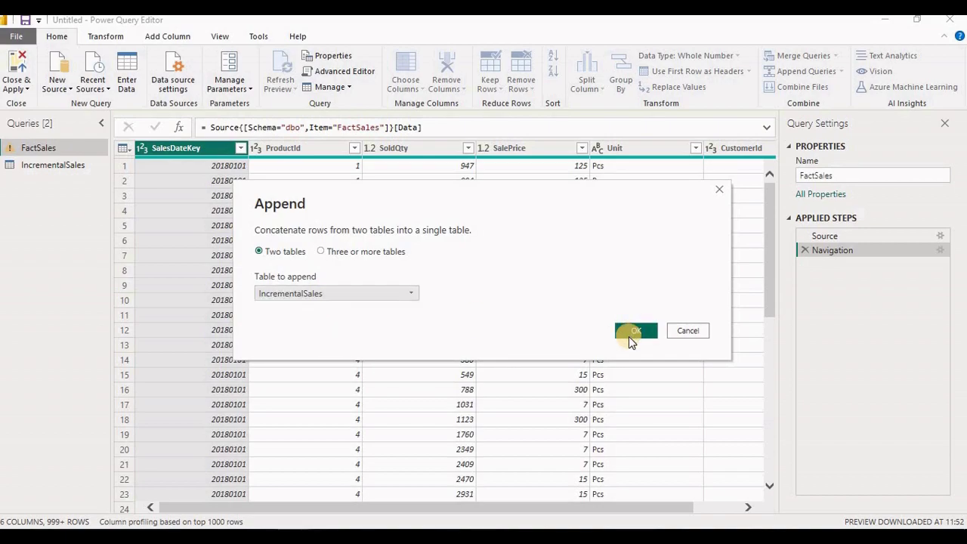
pyautogui.click(322, 251)
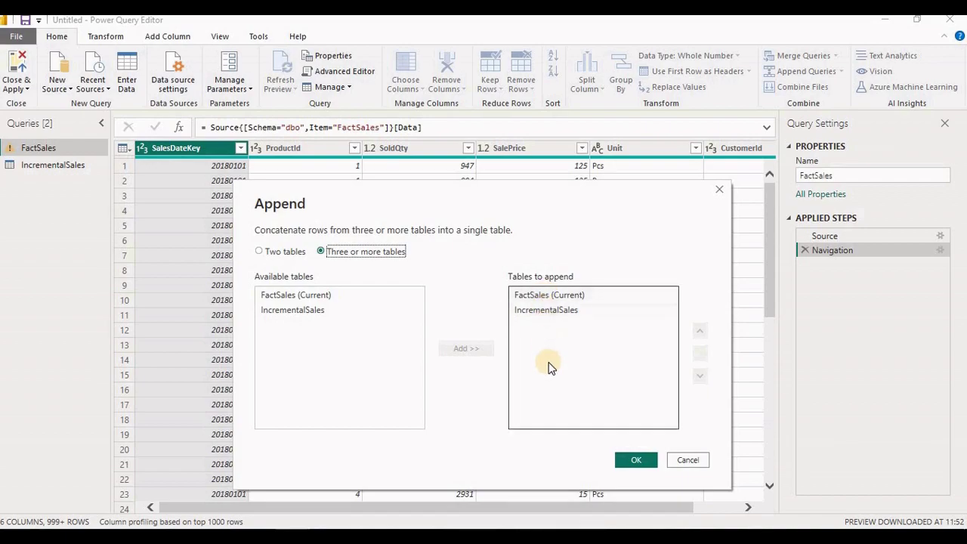
pyautogui.click(259, 252)
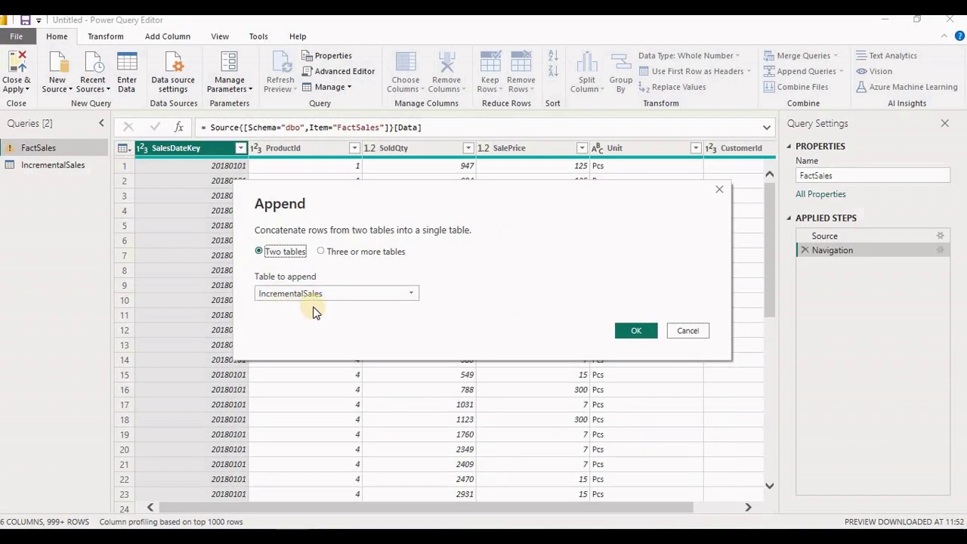
pyautogui.click(613, 339)
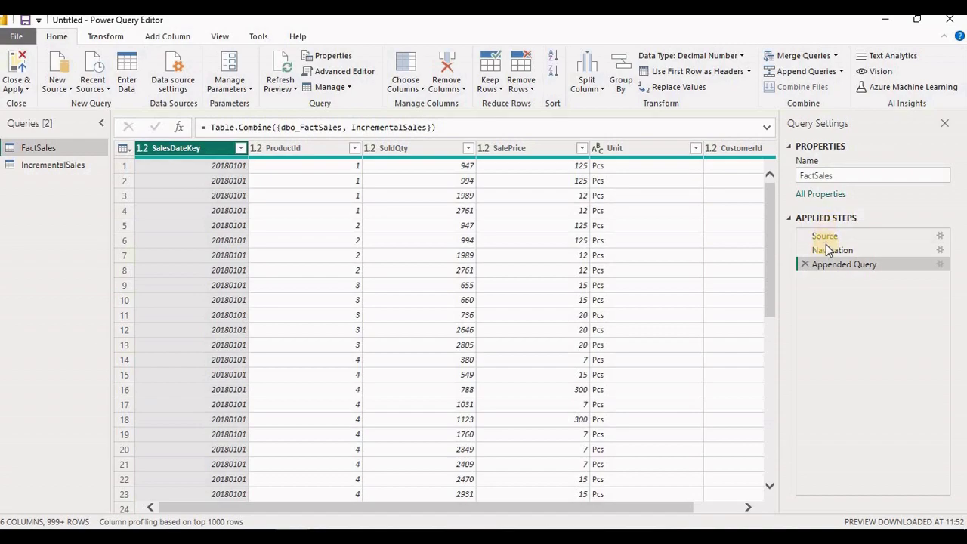
pyautogui.click(17, 84)
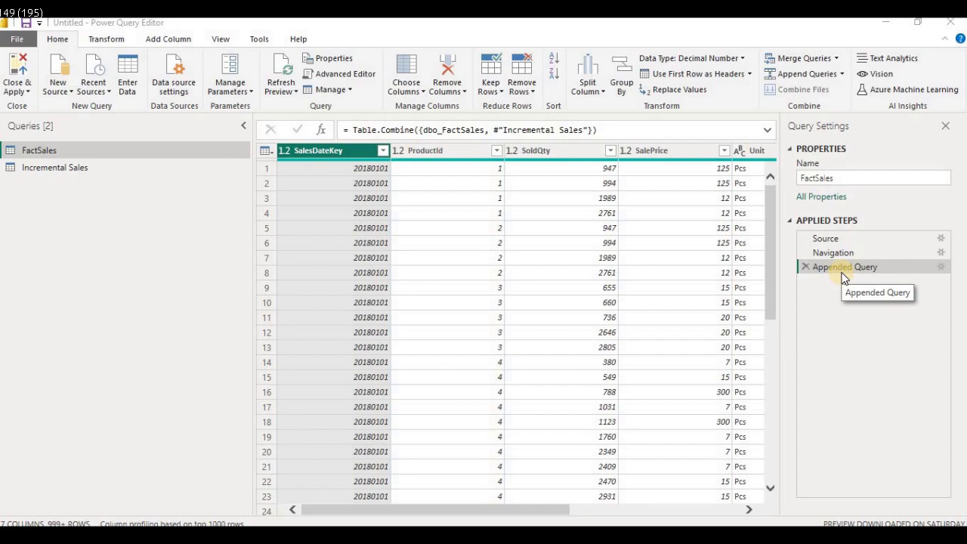
# - Verify 2147 rows in appended FactSales and 1000 in Incremental Sales, then delete both count steps
pyautogui.click(45, 150)
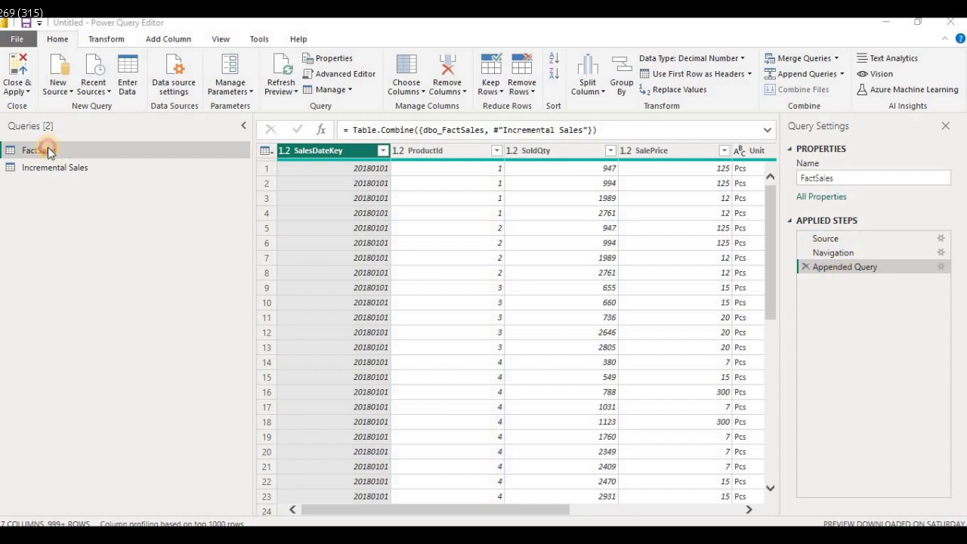
pyautogui.click(119, 41)
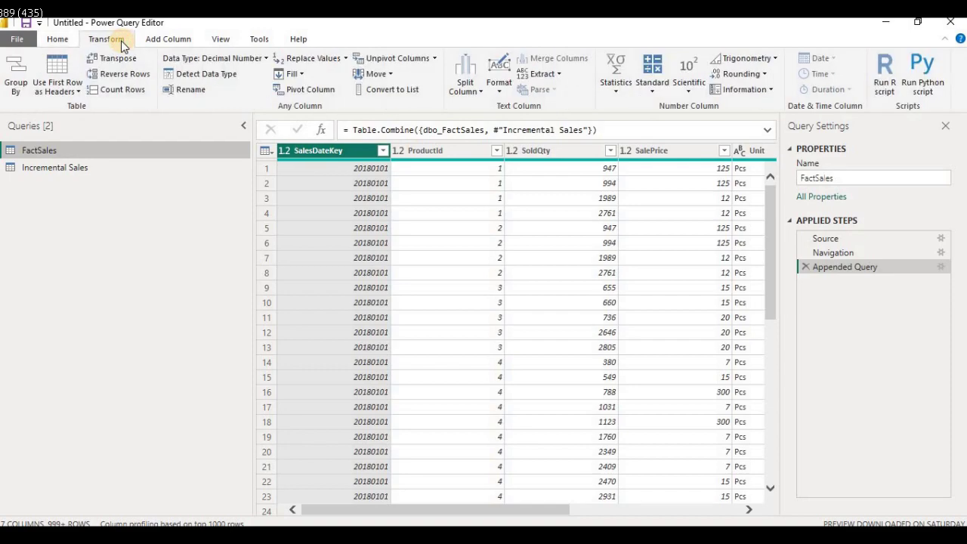
pyautogui.click(111, 92)
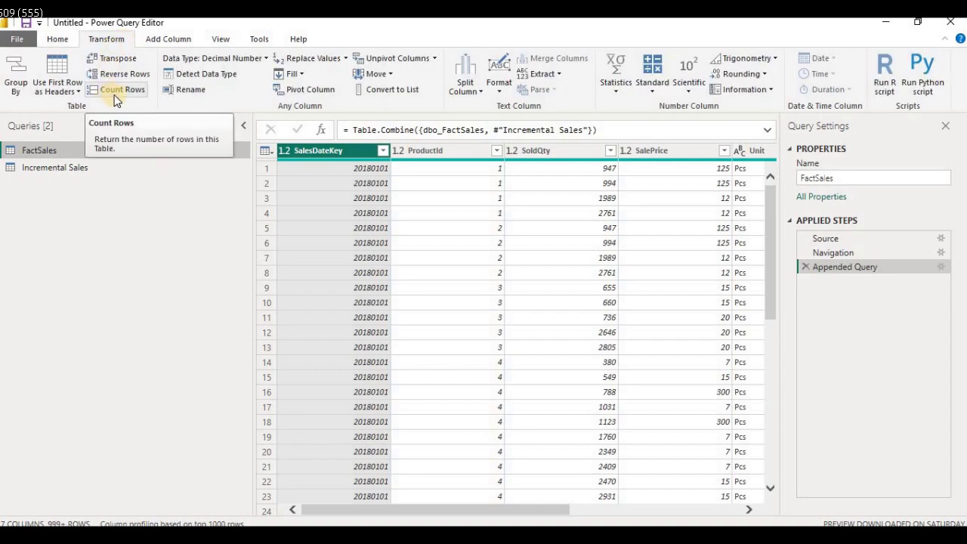
pyautogui.click(110, 94)
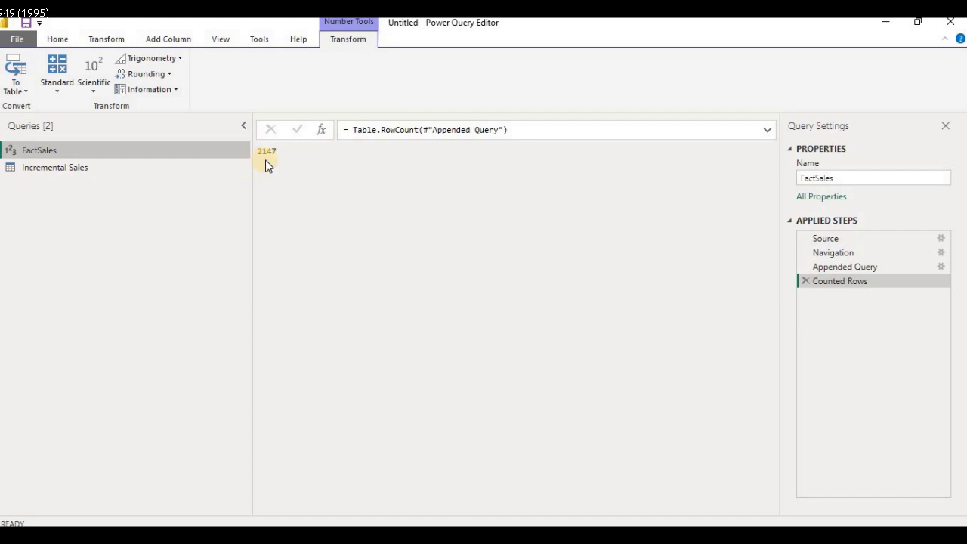
pyautogui.click(33, 167)
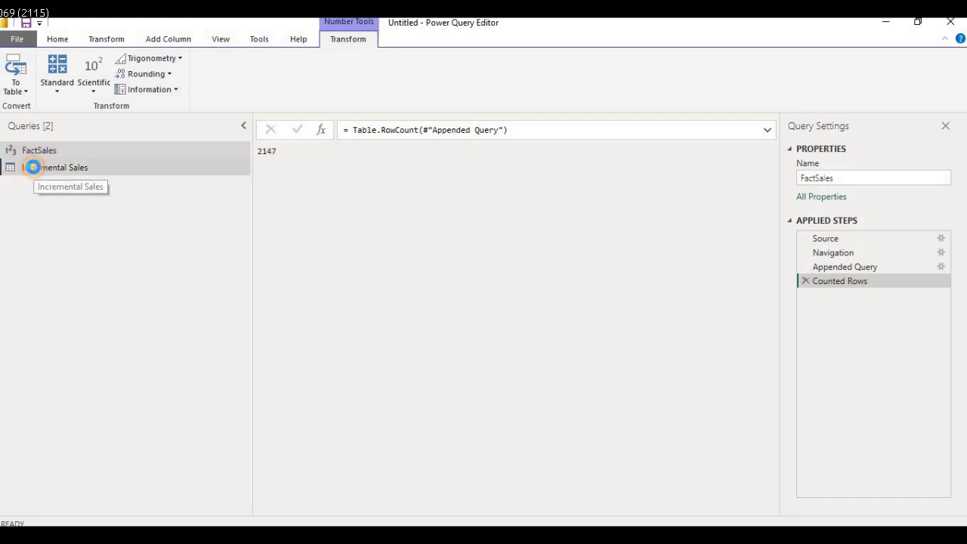
pyautogui.click(107, 39)
pyautogui.click(113, 90)
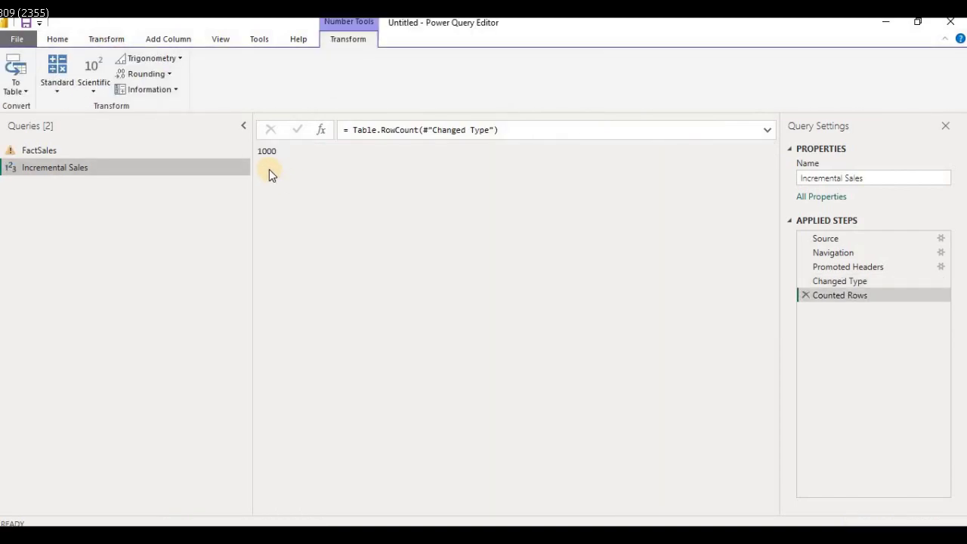
pyautogui.click(806, 295)
pyautogui.click(71, 157)
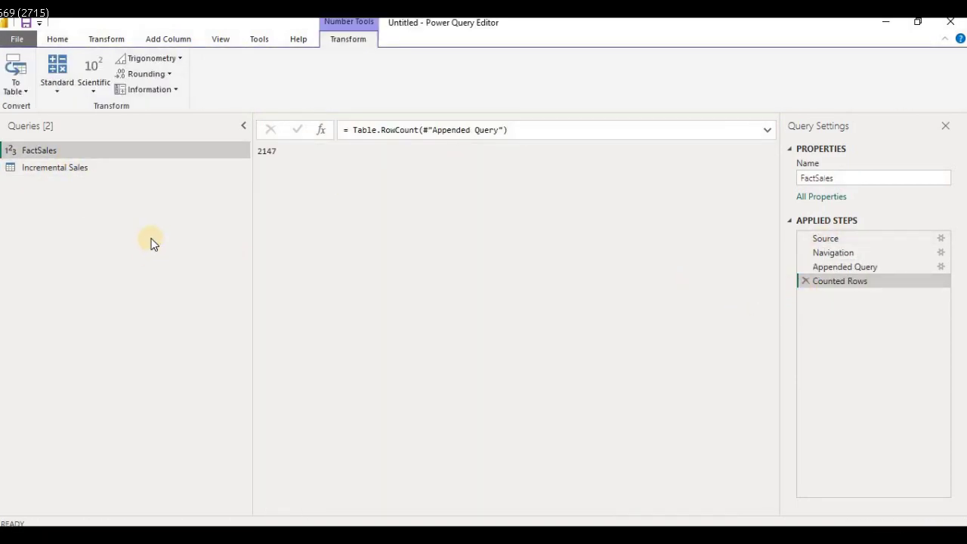
pyautogui.click(804, 281)
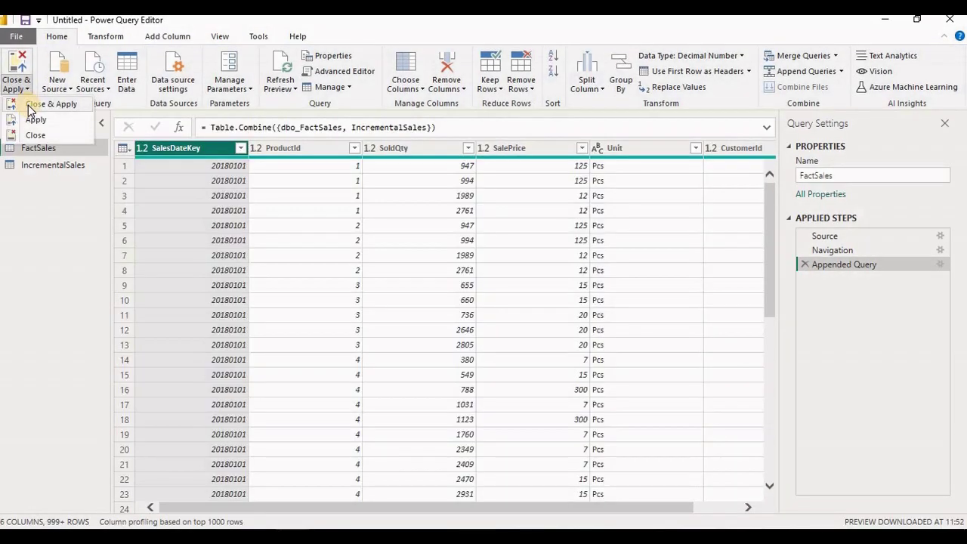
# - Apply the query changes and scroll the loaded FactSales table to confirm 2,147 rows
pyautogui.click(28, 105)
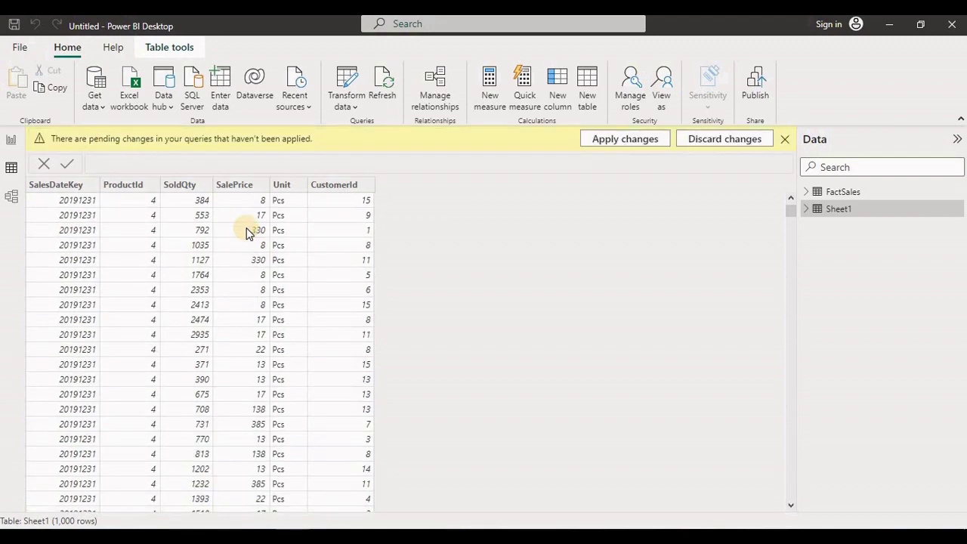
pyautogui.click(602, 144)
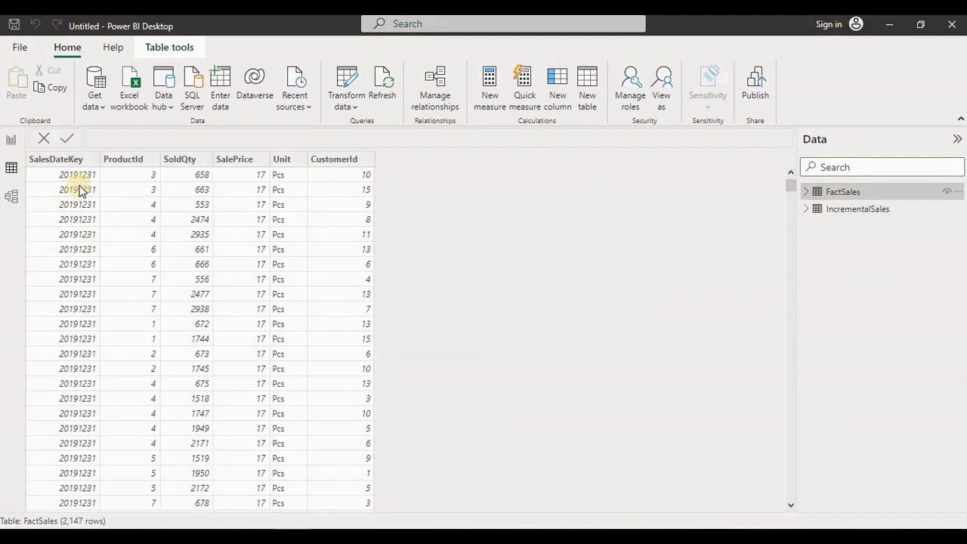
pyautogui.scroll(-5, 60, 173)
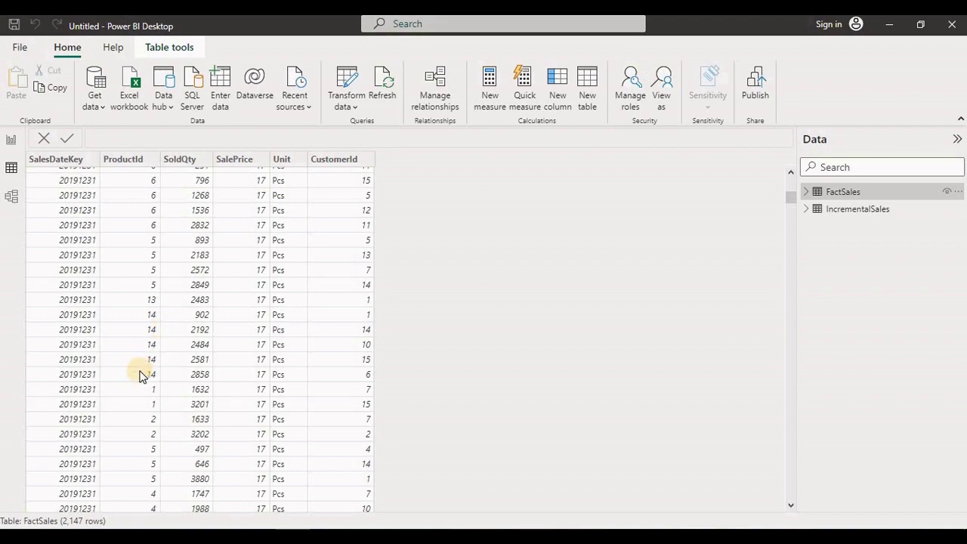
pyautogui.scroll(-15, 140, 375)
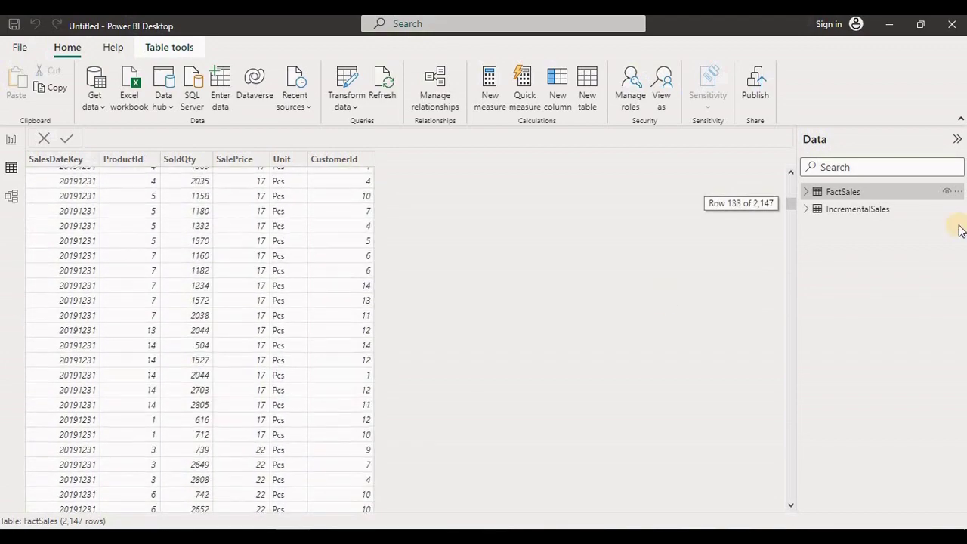
pyautogui.moveTo(795, 170); pyautogui.dragTo(794, 188)
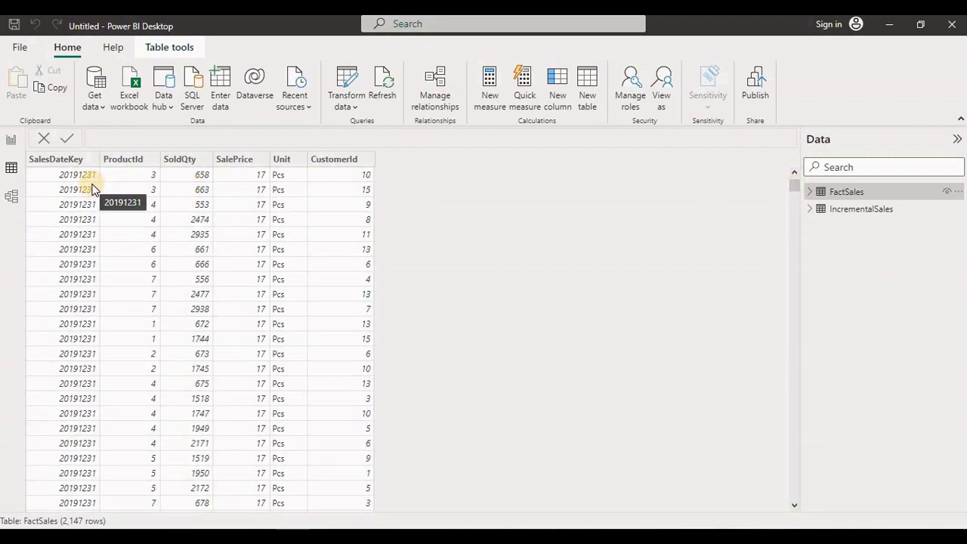
pyautogui.moveTo(794, 189); pyautogui.dragTo(792, 412)
pyautogui.scroll(5, 47, 287)
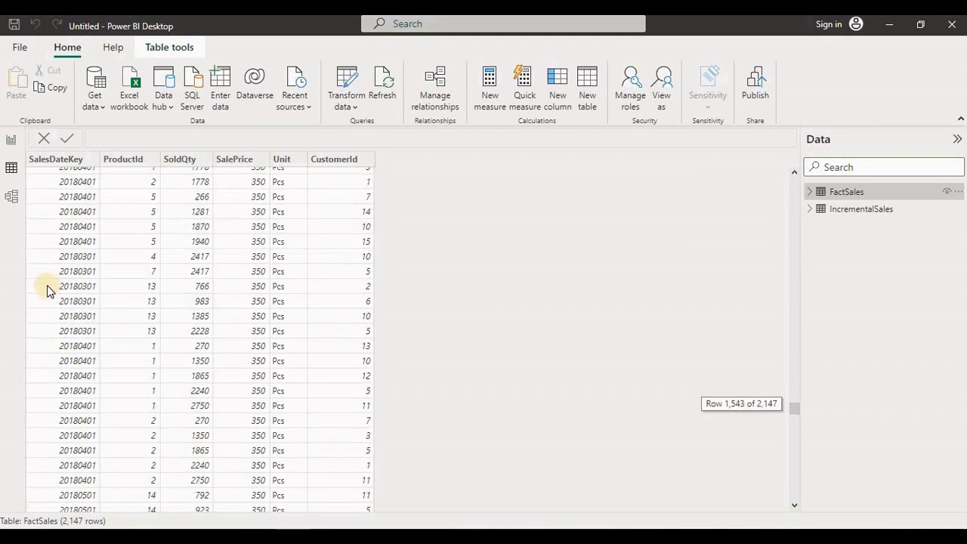
pyautogui.scroll(15, 47, 285)
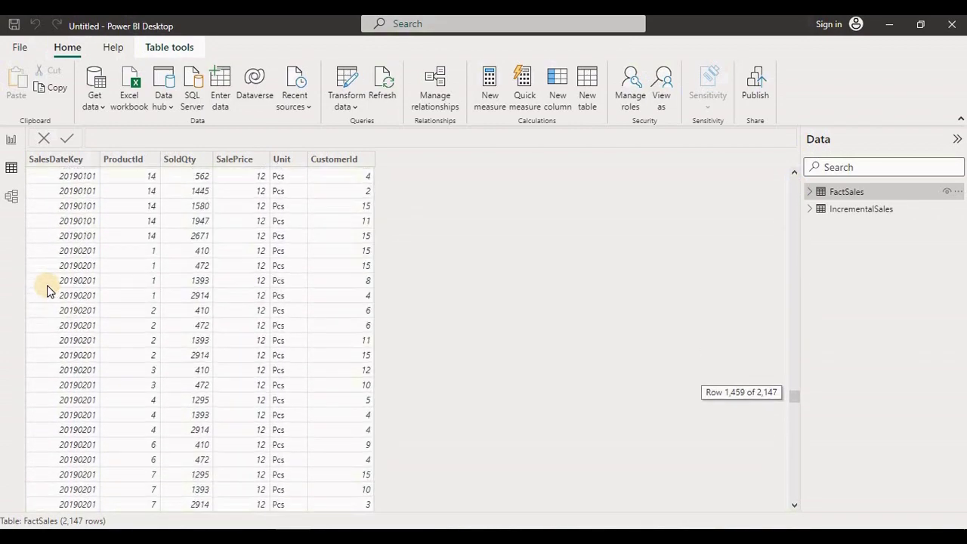
pyautogui.scroll(8, 47, 285)
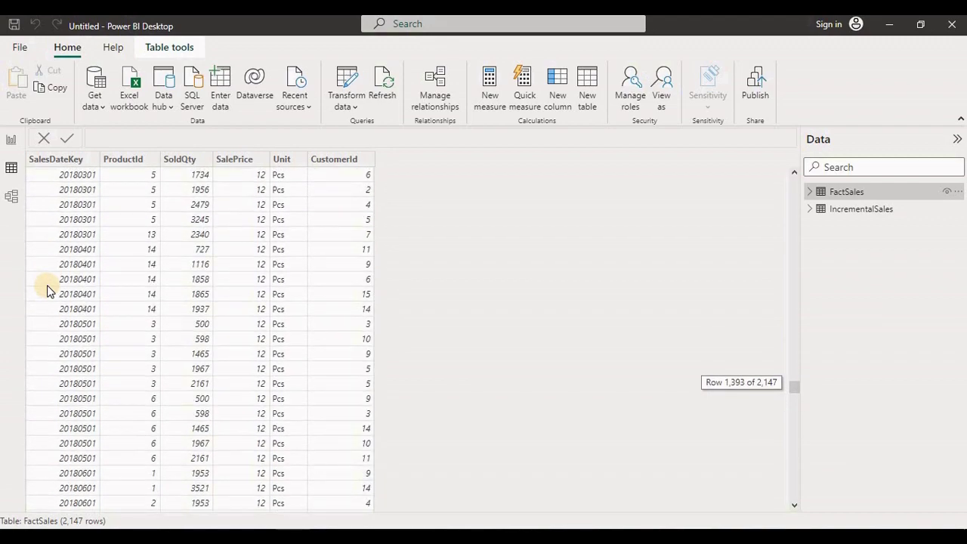
pyautogui.scroll(9, 47, 290)
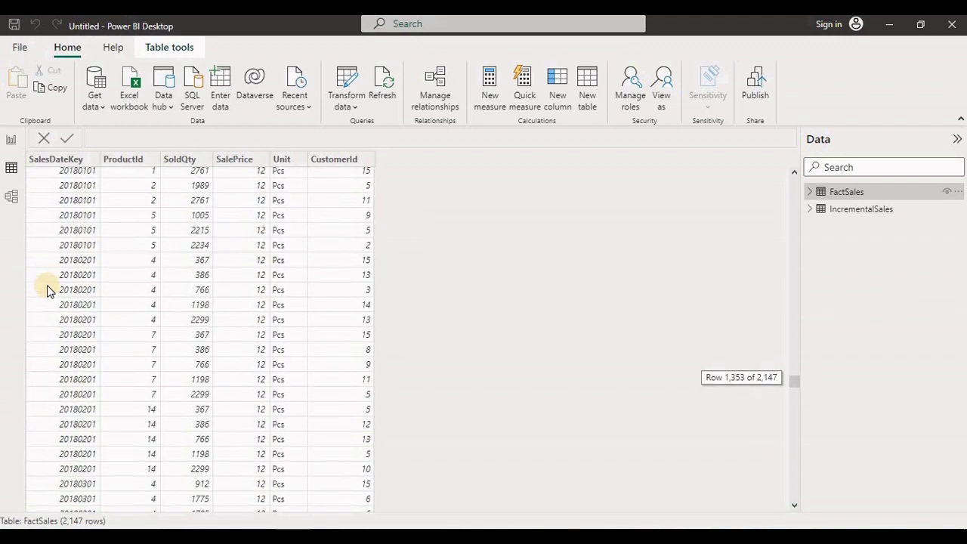
pyautogui.scroll(1, 47, 290)
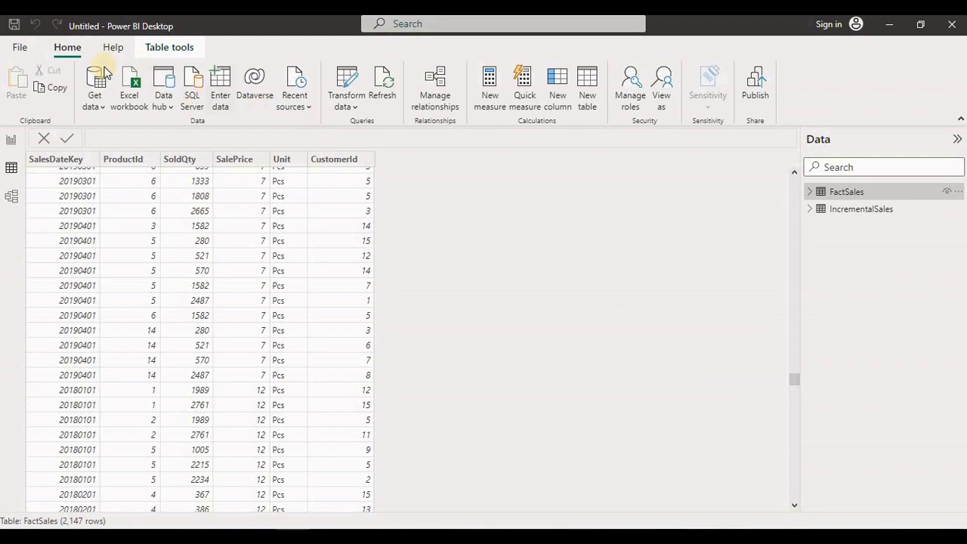
pyautogui.click(360, 107)
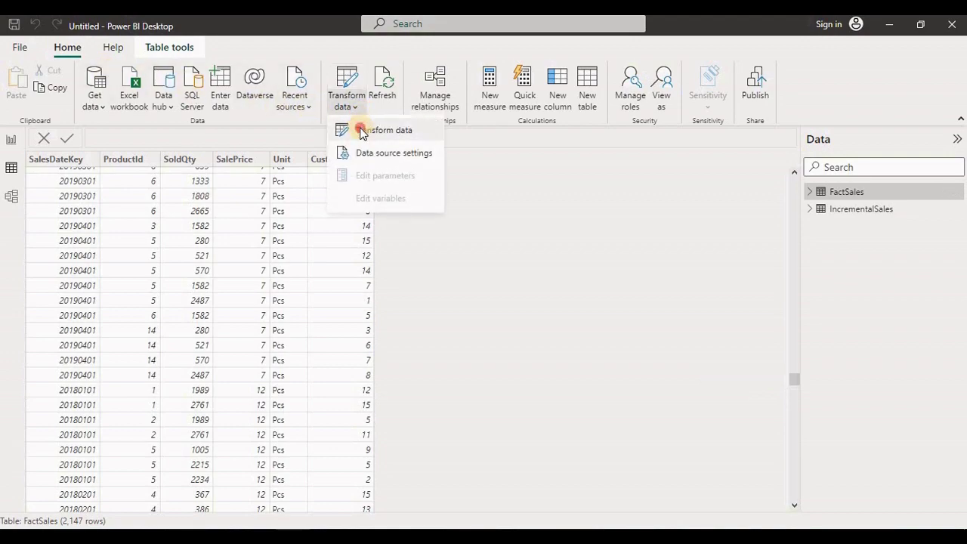
# - Open the query editor and review the Incremental Sales and FactSales queries
pyautogui.click(364, 127)
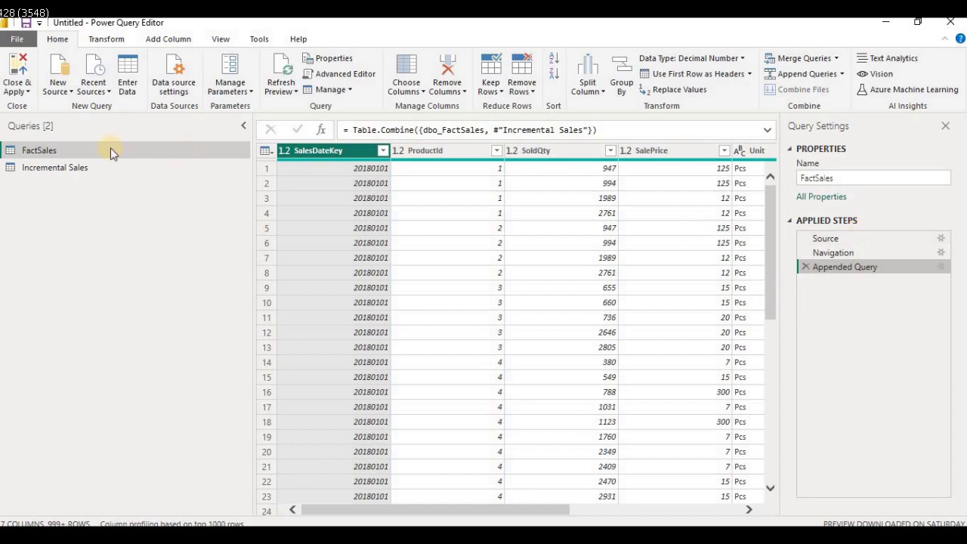
pyautogui.click(57, 169)
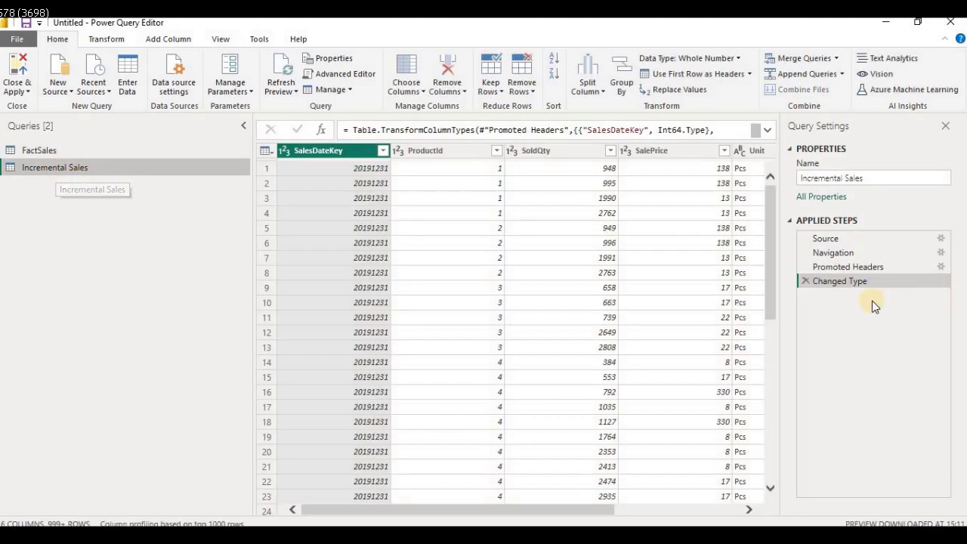
pyautogui.click(40, 151)
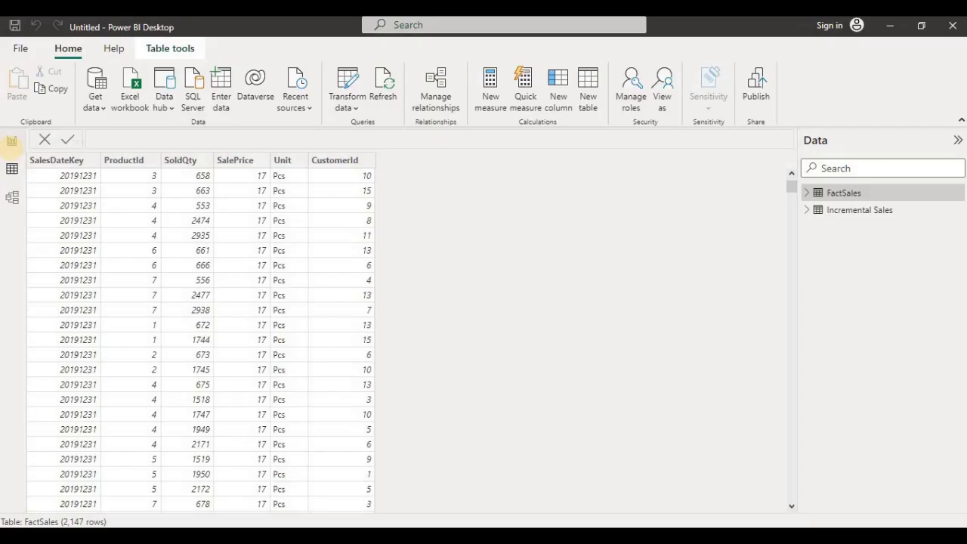
# - Switch to the Report view to show the empty report canvas
pyautogui.click(12, 141)
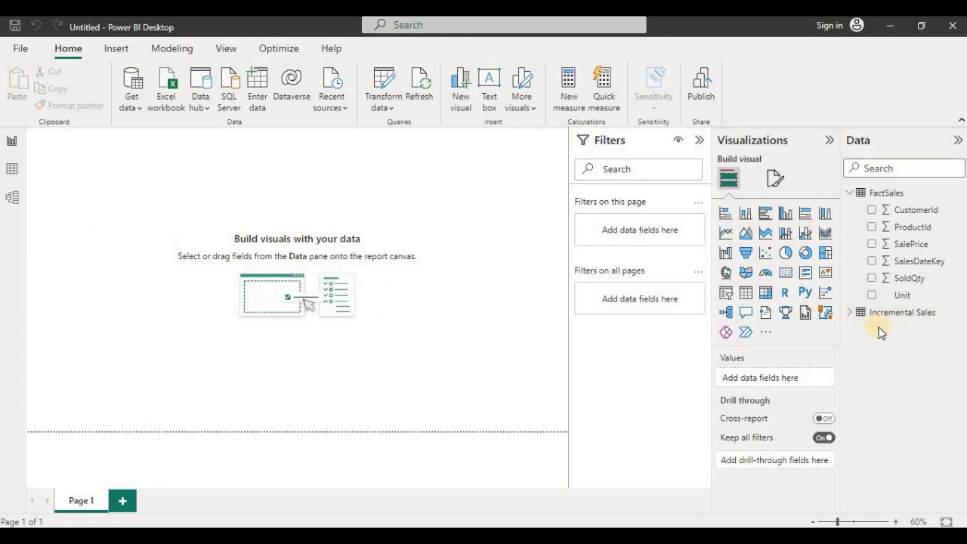
# - In the query editor, turn off Enable load for Incremental Sales and accept the data-loss warning
pyautogui.click(382, 108)
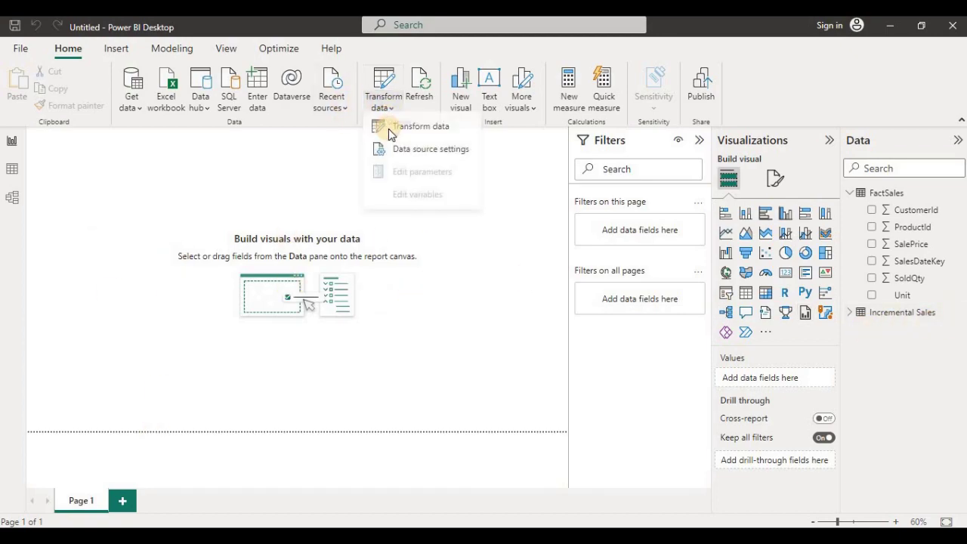
pyautogui.click(388, 132)
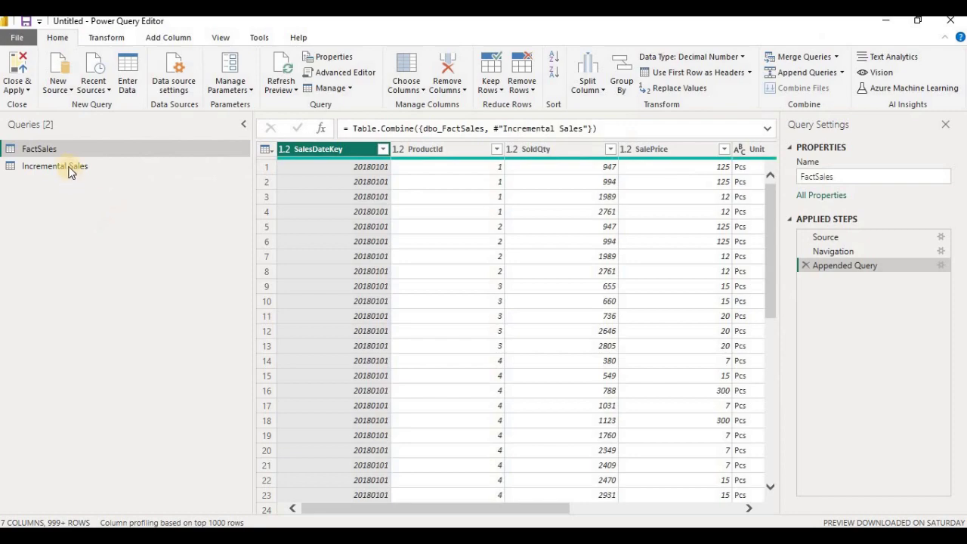
pyautogui.click(69, 167)
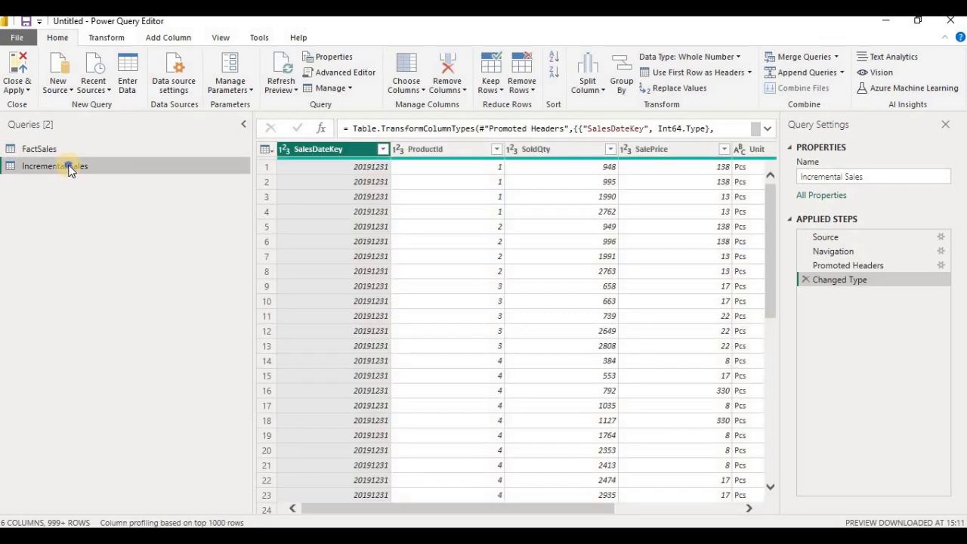
pyautogui.rightClick(70, 168)
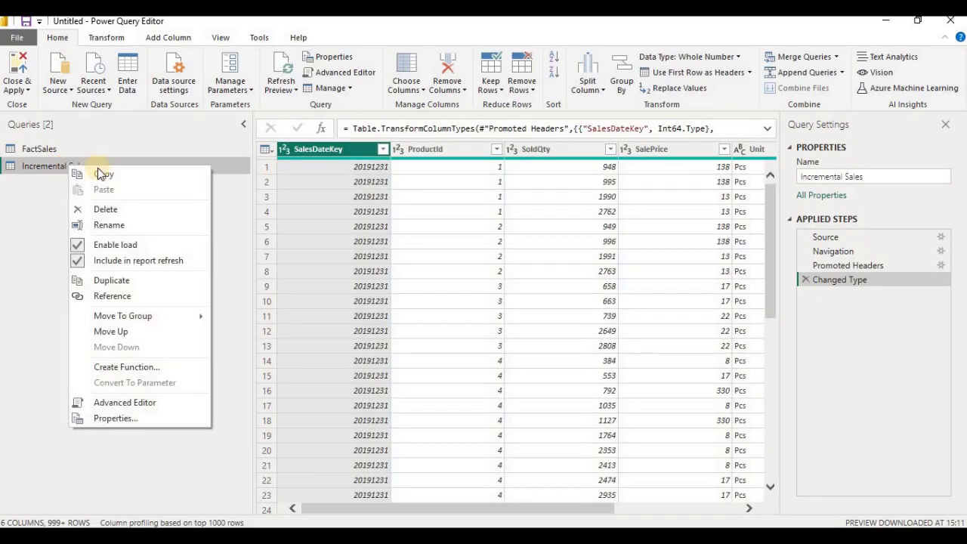
pyautogui.click(115, 248)
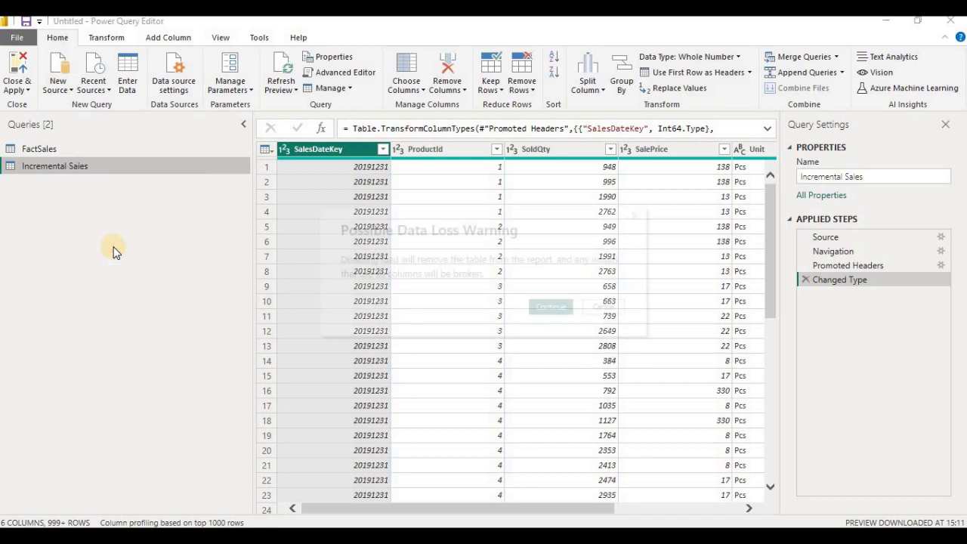
pyautogui.click(545, 308)
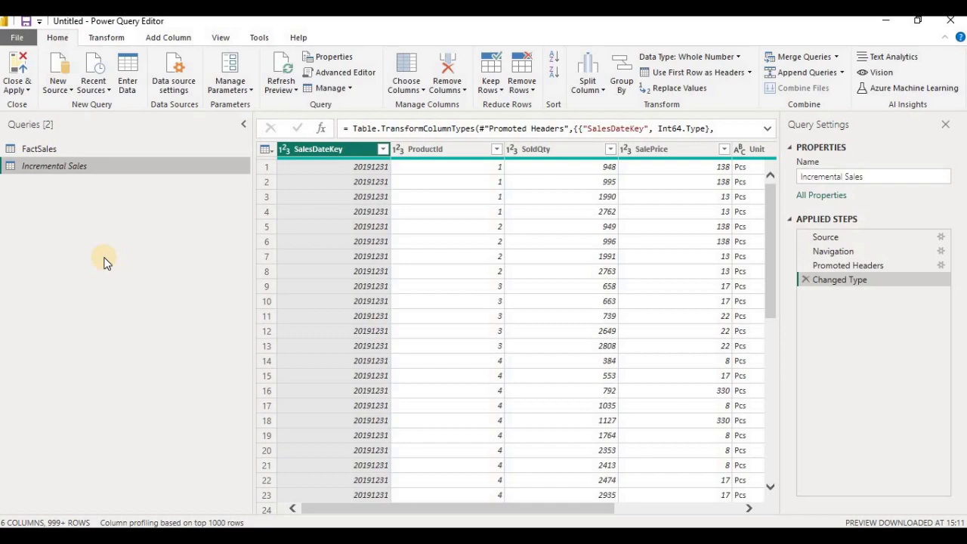
pyautogui.click(18, 90)
# - Apply the pending query changes and return to data view with FactSales at 2,147 rows
pyautogui.click(512, 318)
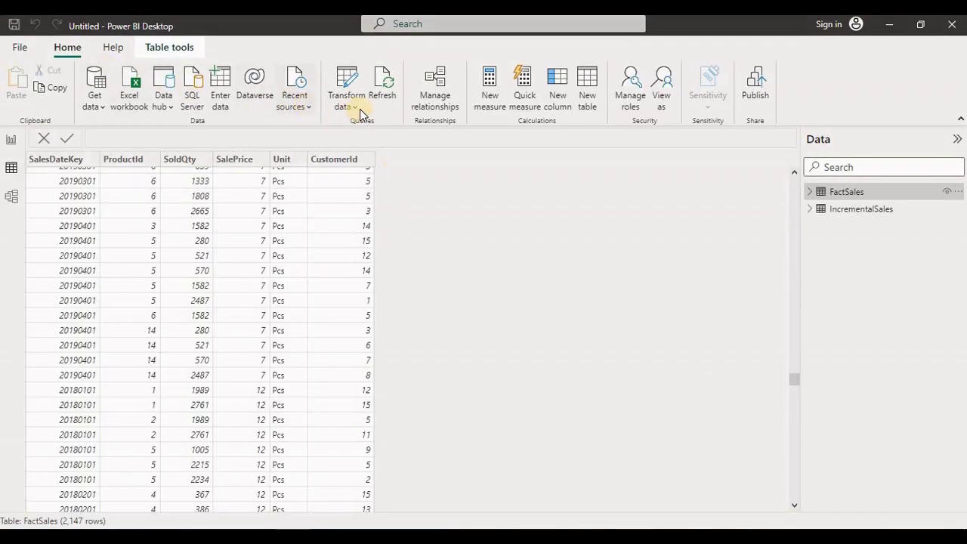
# - Reopen the query editor and delete FactSales' Appended Query step
pyautogui.click(361, 108)
pyautogui.click(363, 129)
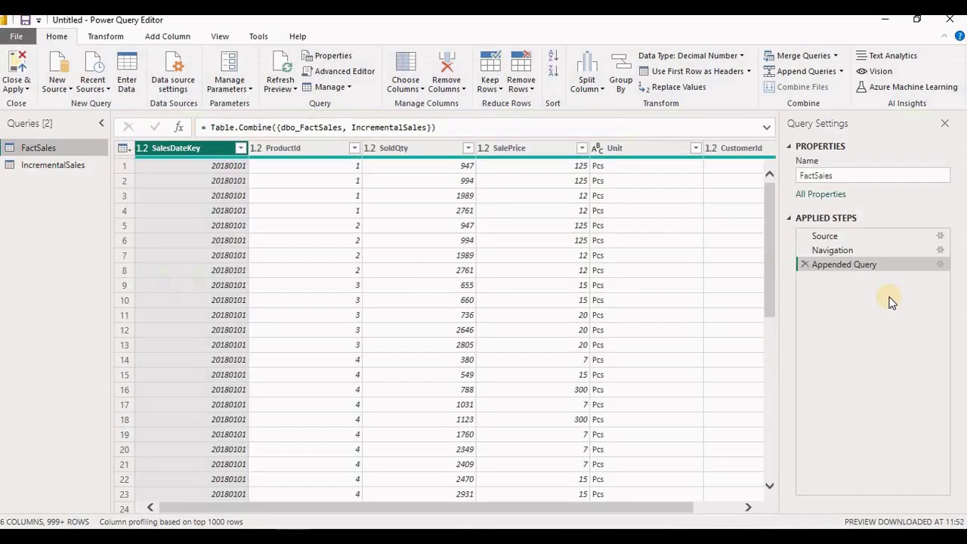
pyautogui.click(806, 264)
# - Compare IncrementalSales and FactSales, checking FactSales' SalesDateKey values without filtering
pyautogui.click(53, 163)
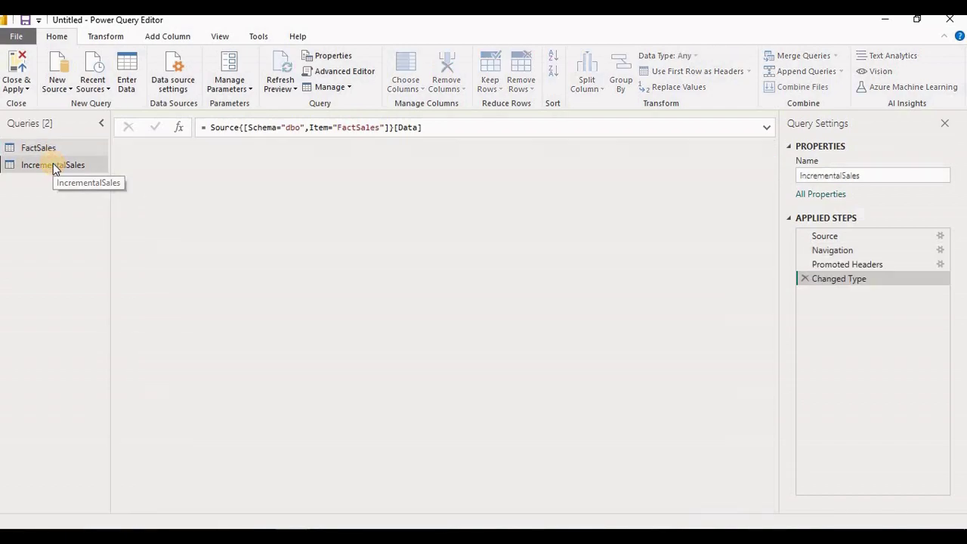
pyautogui.click(50, 146)
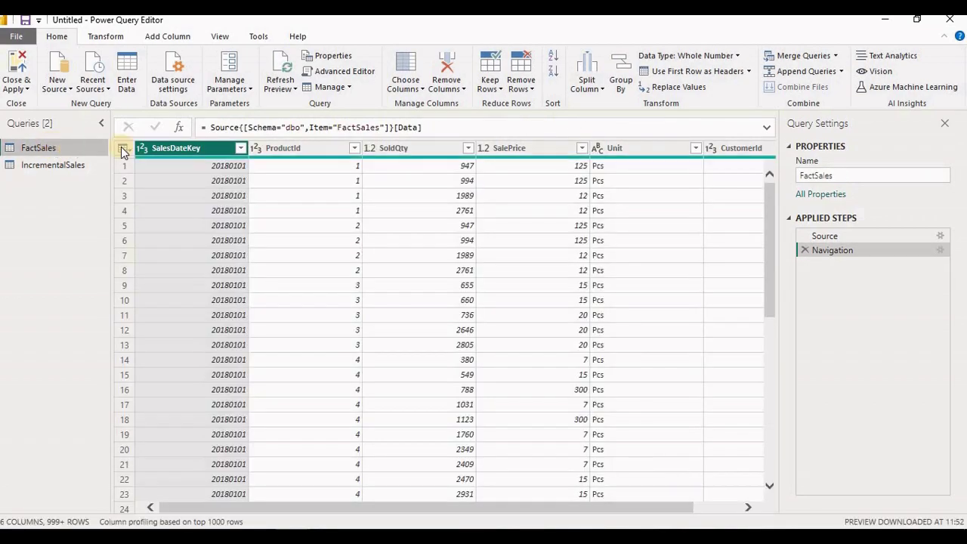
pyautogui.click(241, 149)
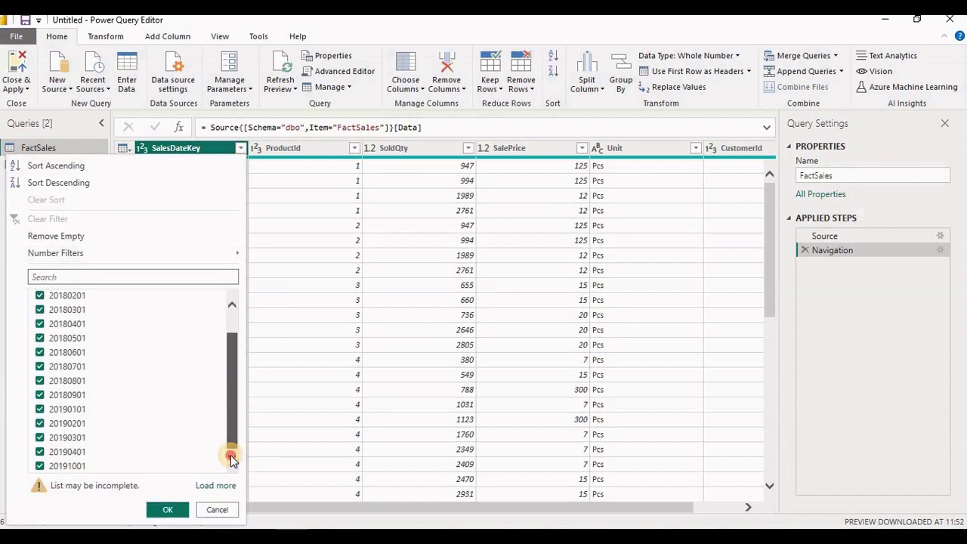
pyautogui.click(232, 457)
pyautogui.click(217, 510)
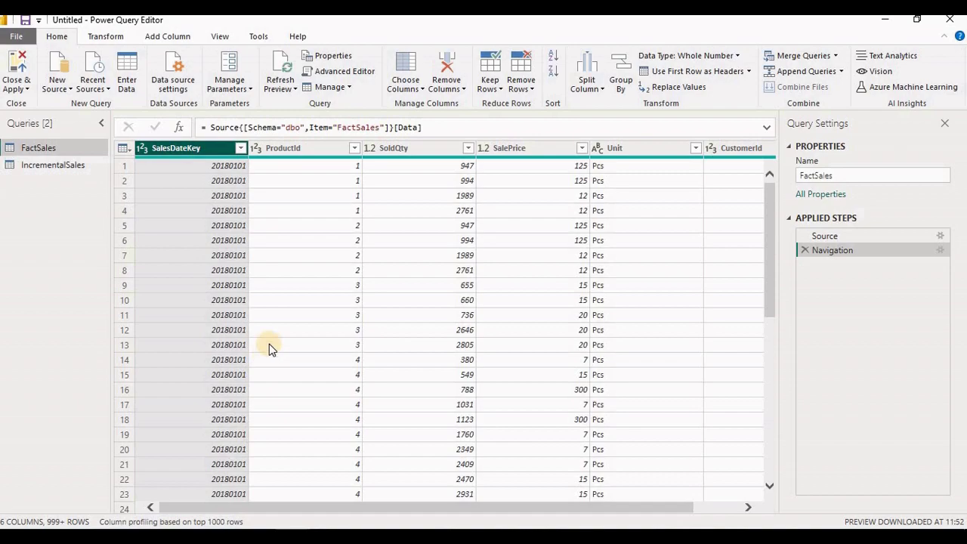
pyautogui.click(59, 166)
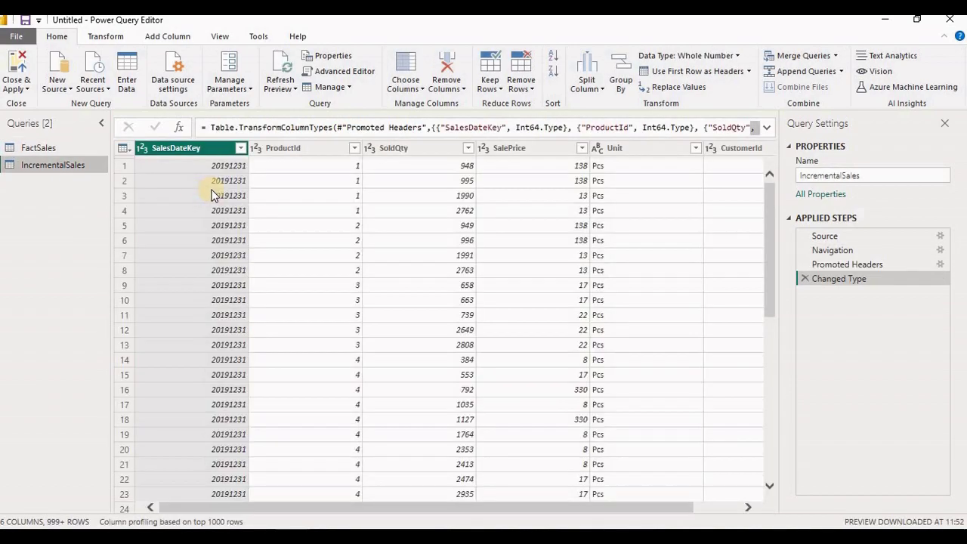
pyautogui.click(57, 148)
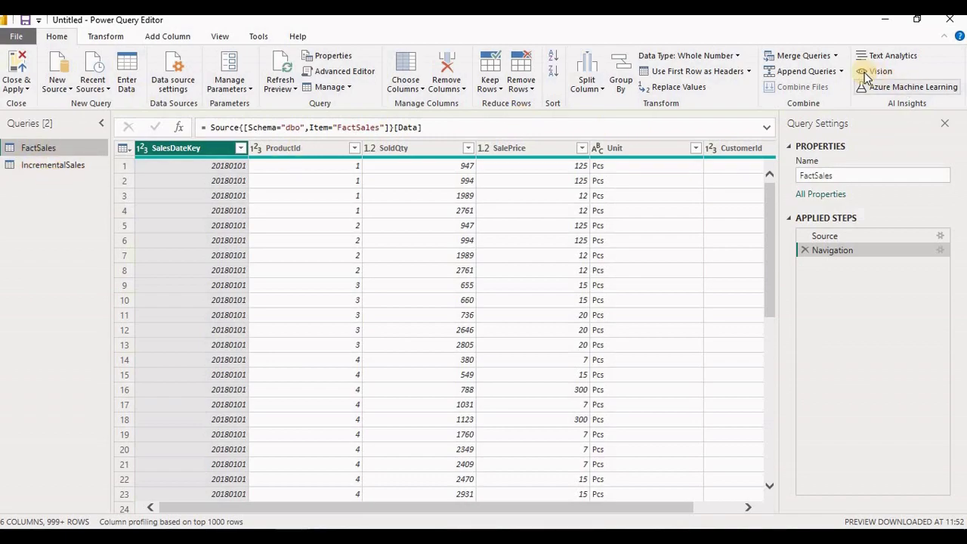
# - Append FactSales and IncrementalSales as a new query named Append1
pyautogui.click(841, 71)
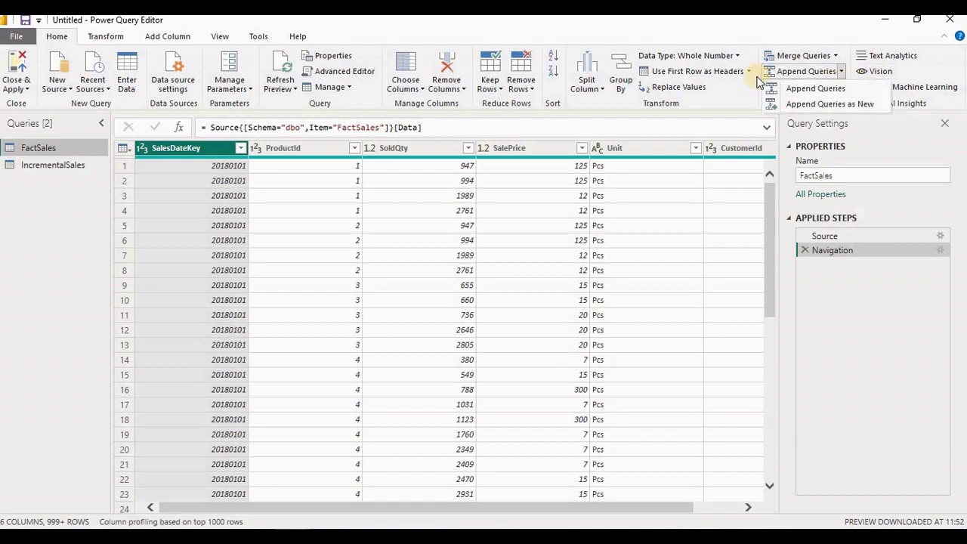
pyautogui.click(821, 106)
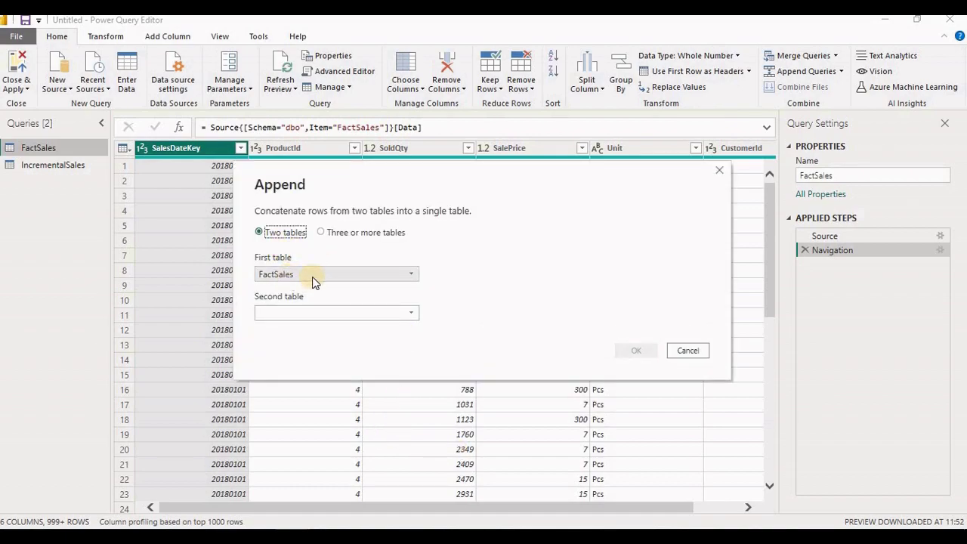
pyautogui.click(299, 313)
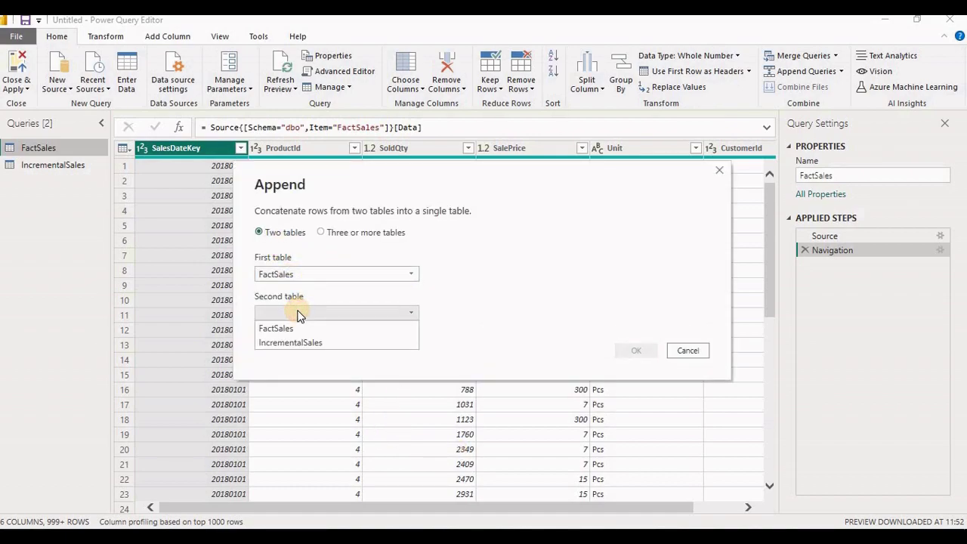
pyautogui.click(298, 342)
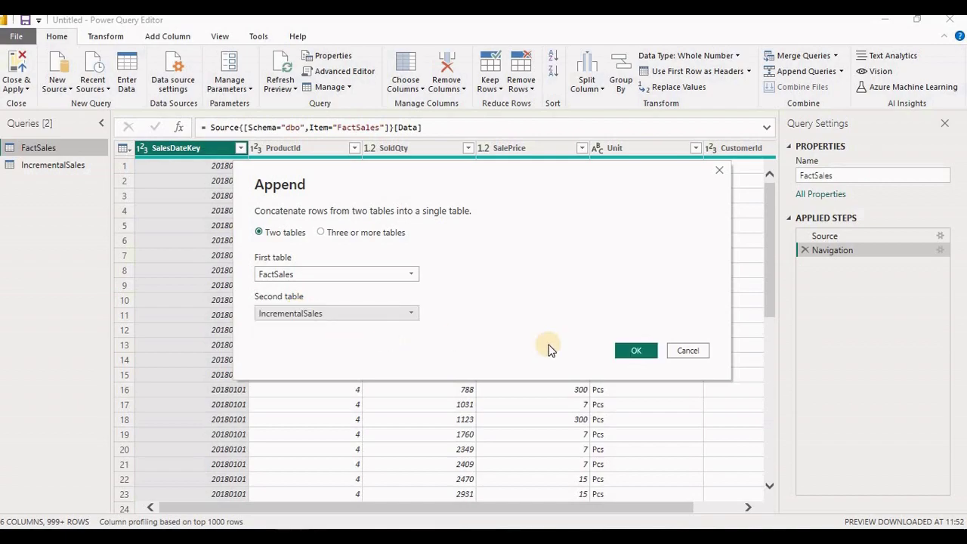
pyautogui.click(633, 351)
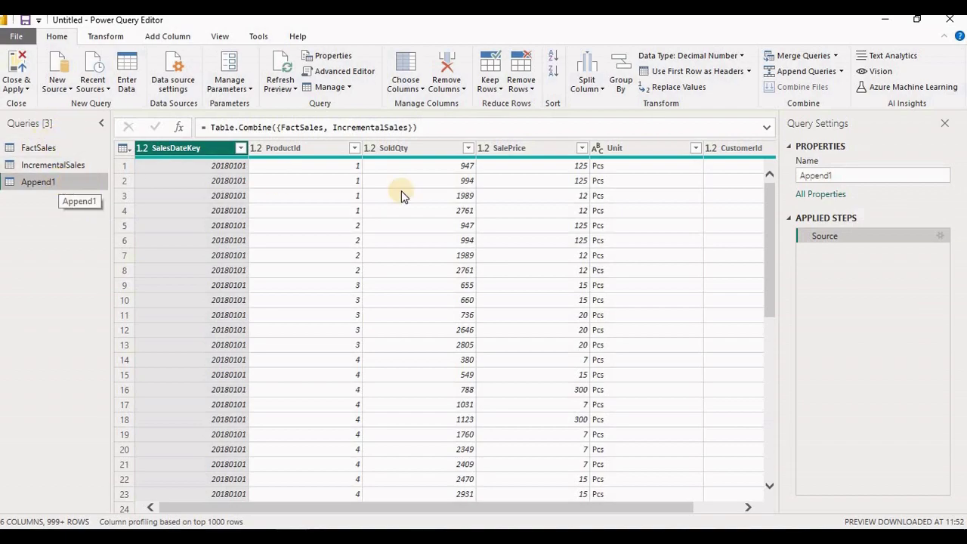
# - Search Append1's SalesDateKey values for 2019, then add a Count Rows step showing 2147
pyautogui.click(241, 148)
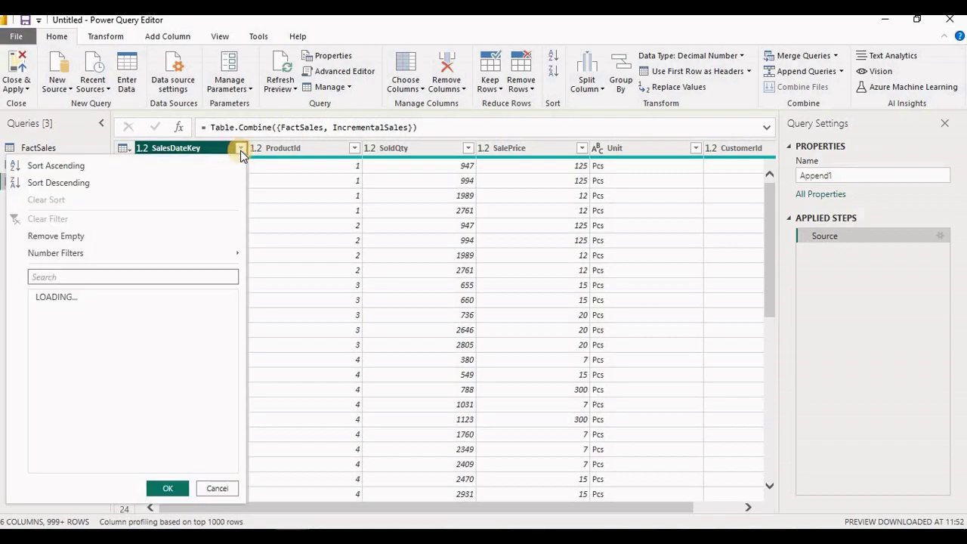
pyautogui.click(105, 277)
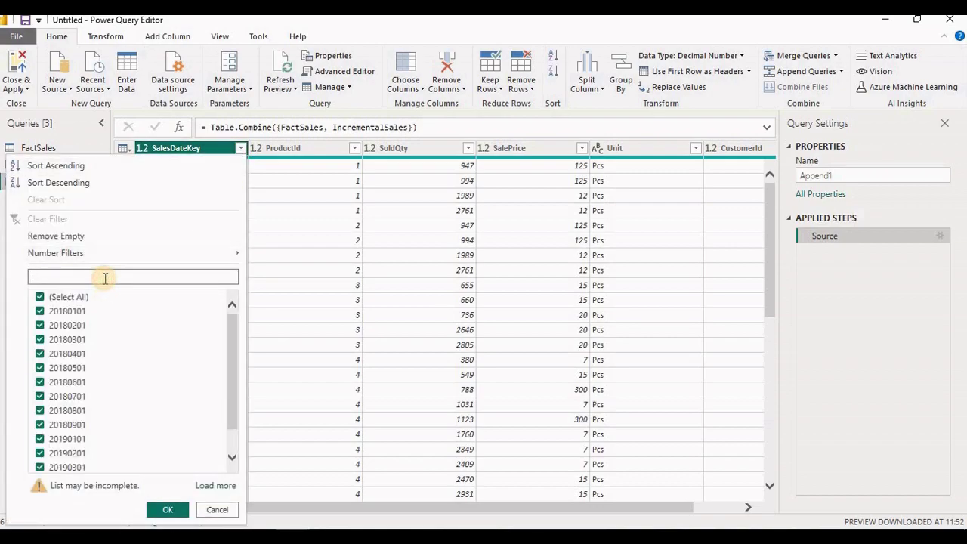
pyautogui.write('2019')
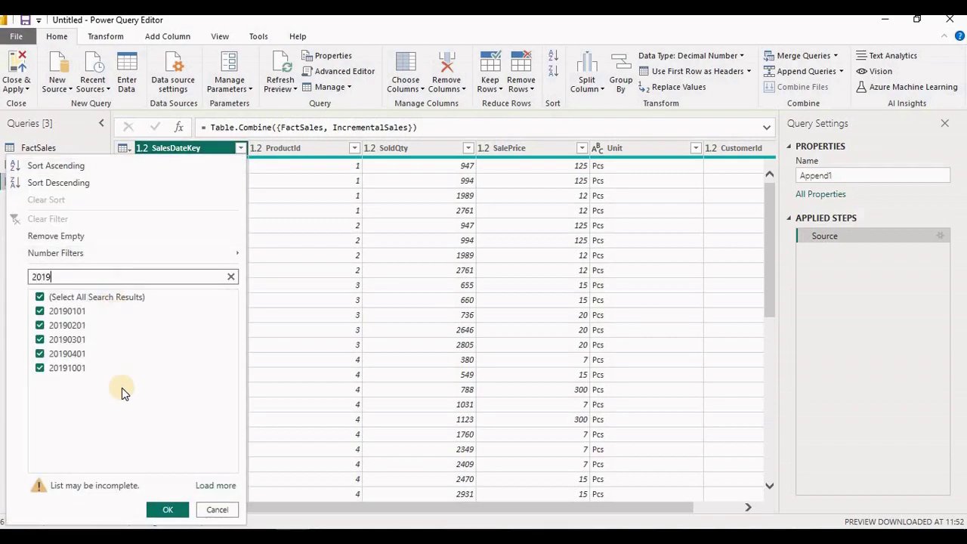
pyautogui.click(217, 509)
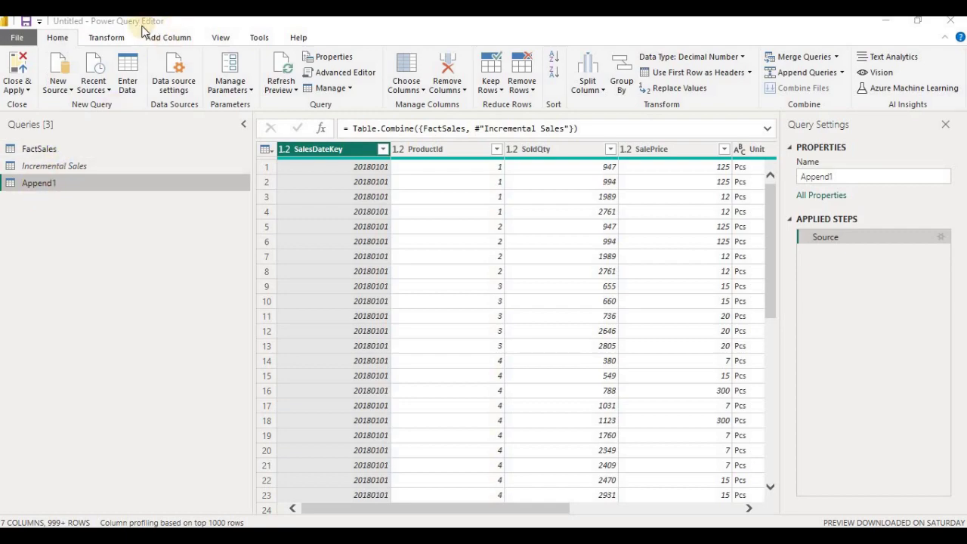
pyautogui.click(115, 37)
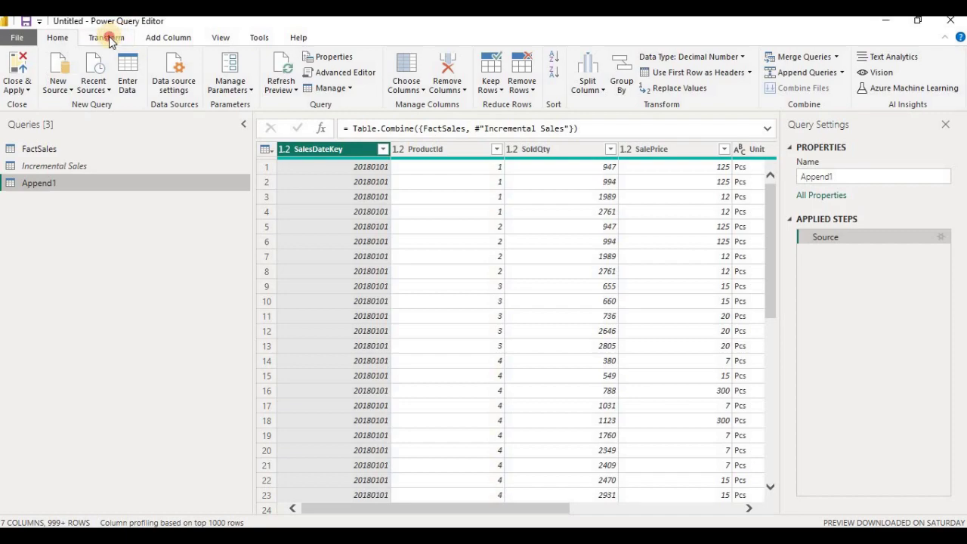
pyautogui.click(128, 94)
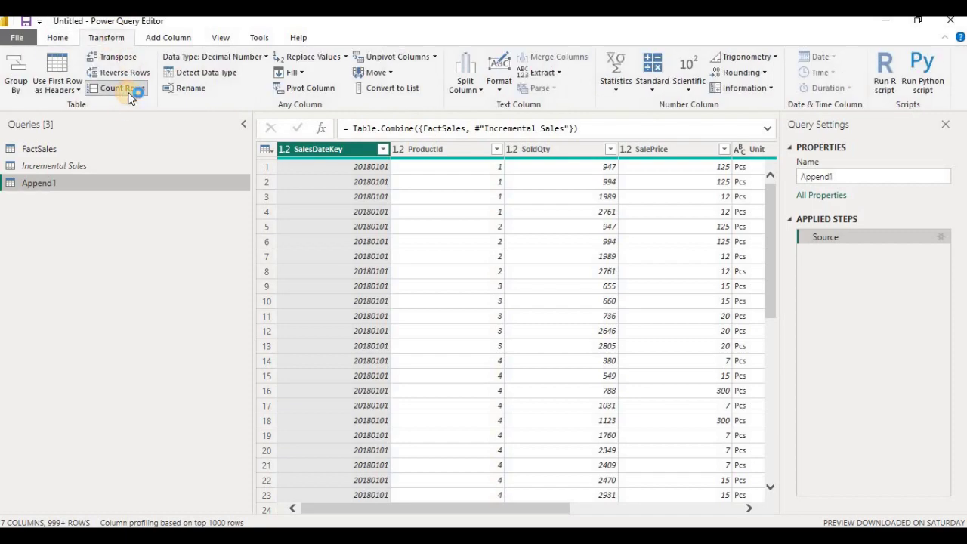